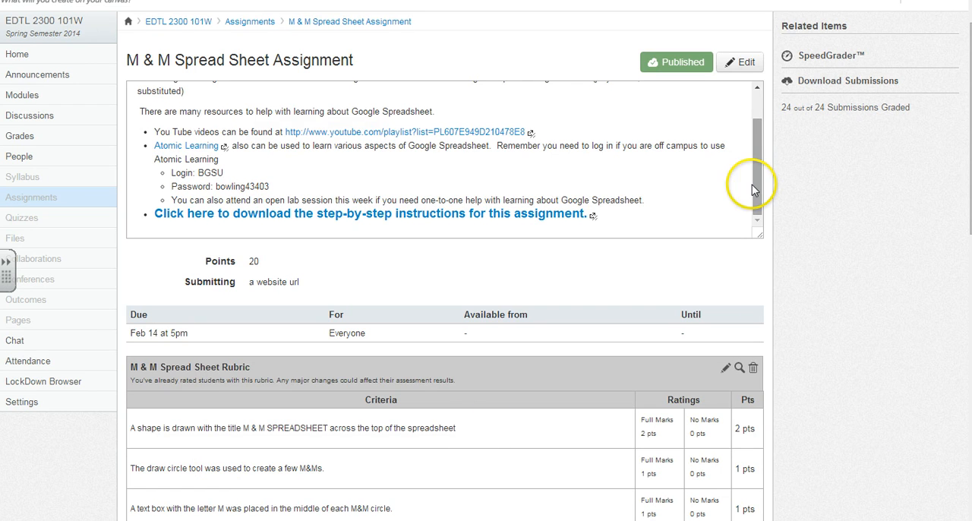
Switch to the Atomic Learning site, go to its home page and filter the courses by the Google Sheets application
left_click_drag(761, 186, 758, 139)
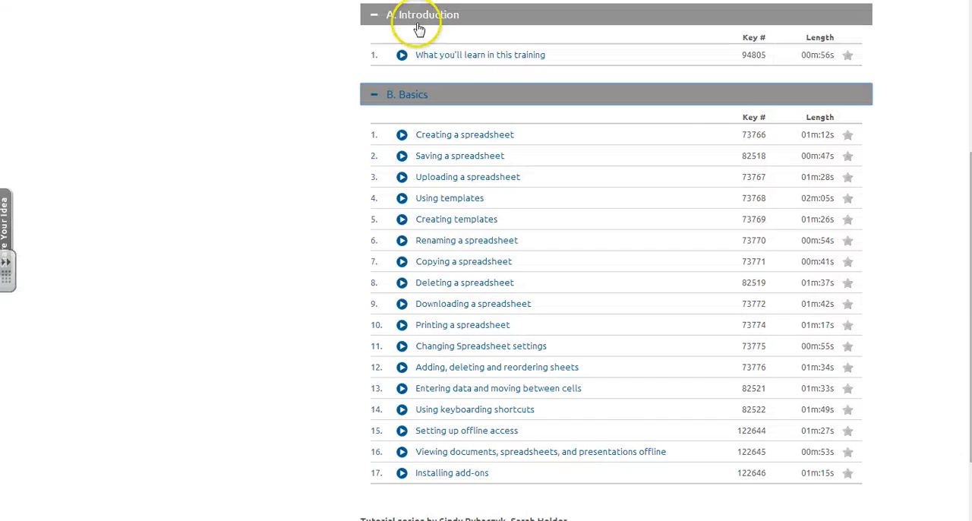
scroll(419, 25, "up", 3)
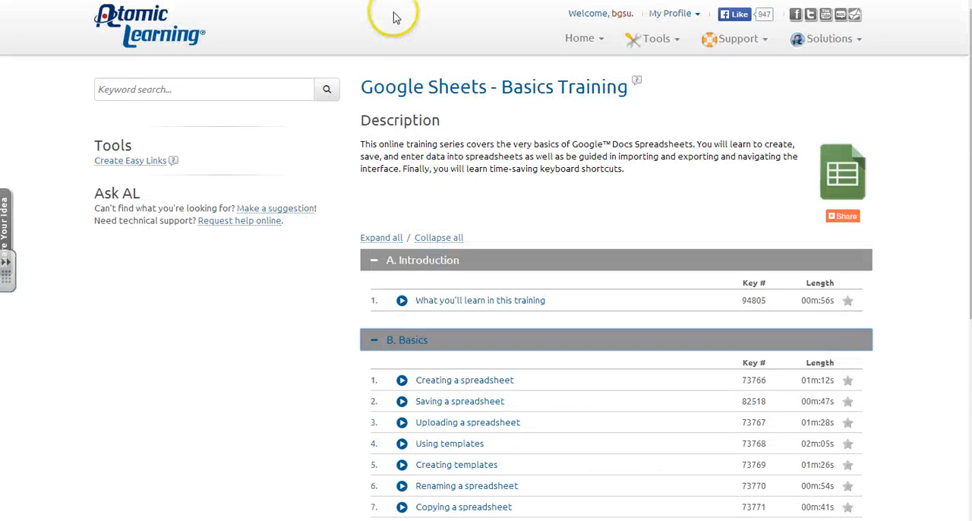
left_click(163, 32)
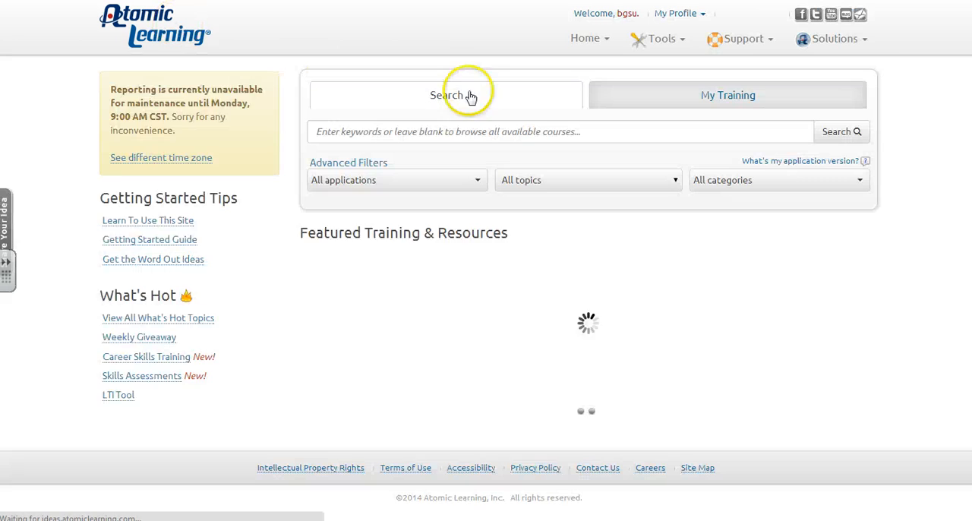
left_click(476, 179)
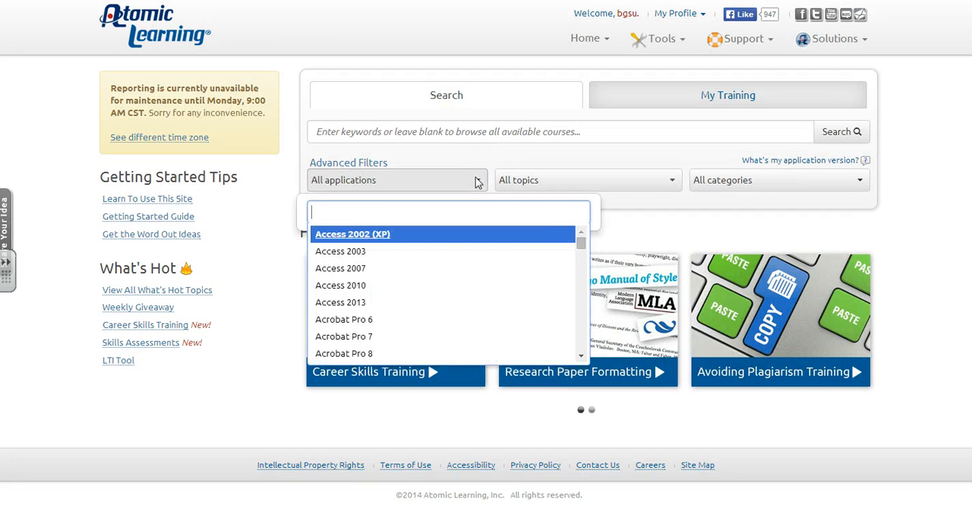
left_click_drag(576, 240, 579, 280)
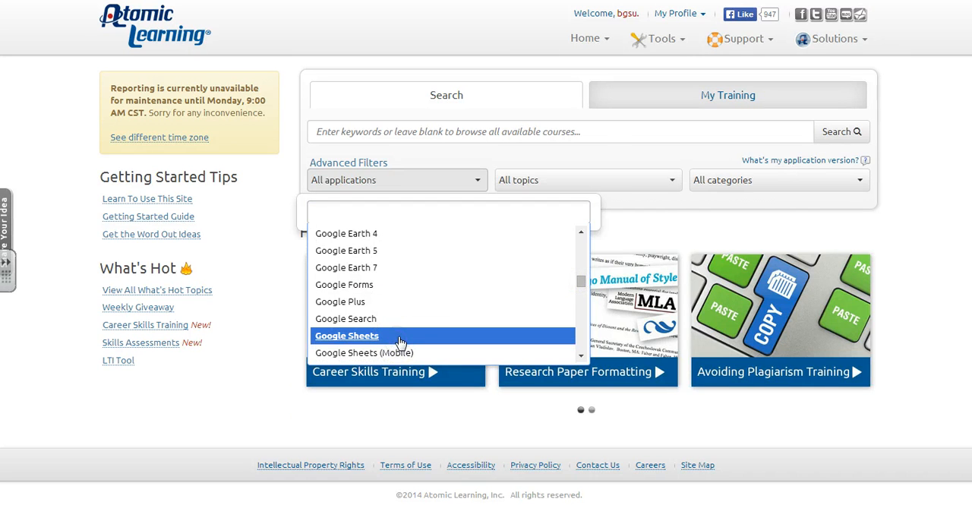
left_click(400, 340)
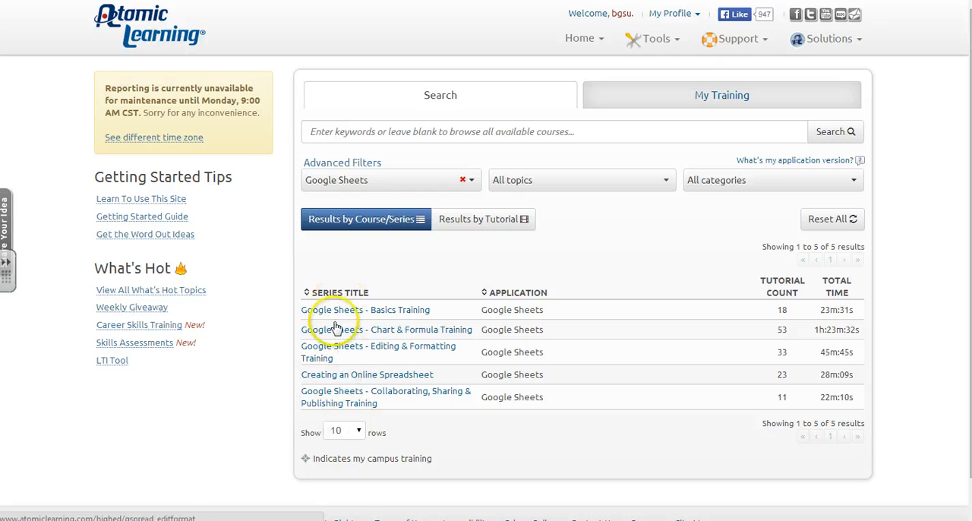
Open the Google Sheets - Basics Training series and expand its Basics section to view the tutorials
left_click(336, 310)
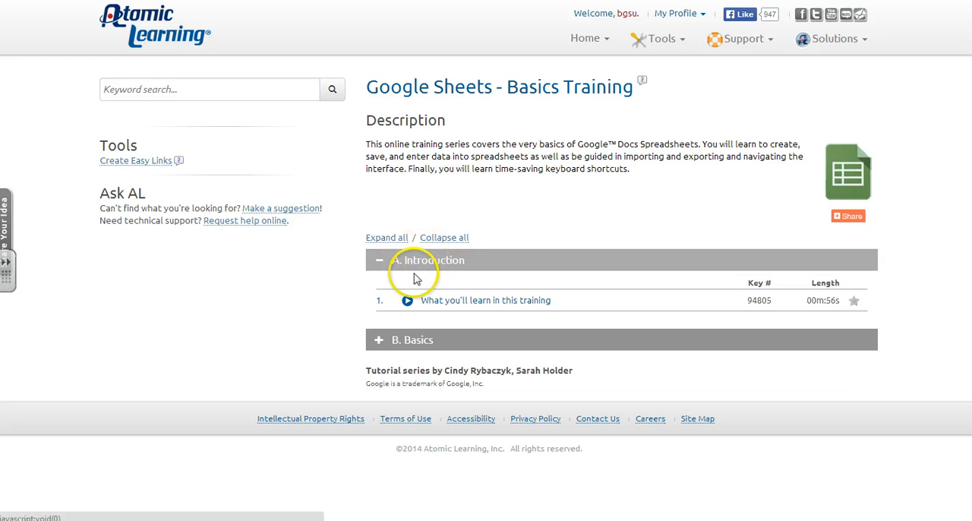
left_click(378, 342)
scroll(289, 312, "down", 3)
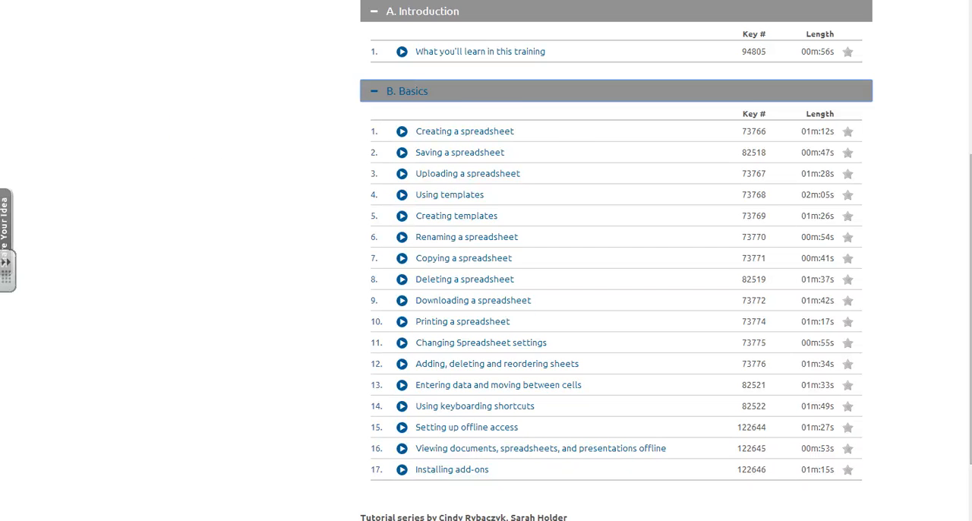
Return to the M & M Spread Sheet Assignment page and locate the link to download the step-by-step instructions
key("ctrl+shift+Tab")
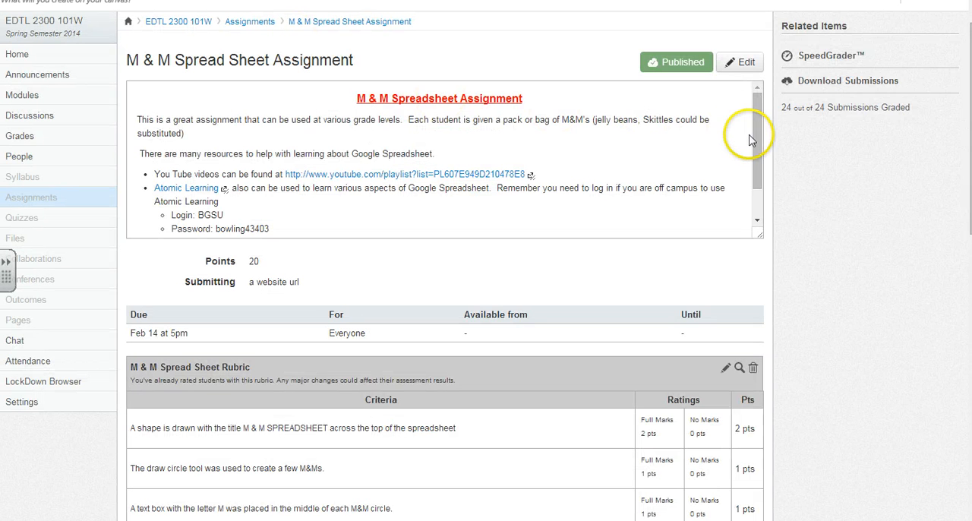
left_click_drag(756, 164, 757, 190)
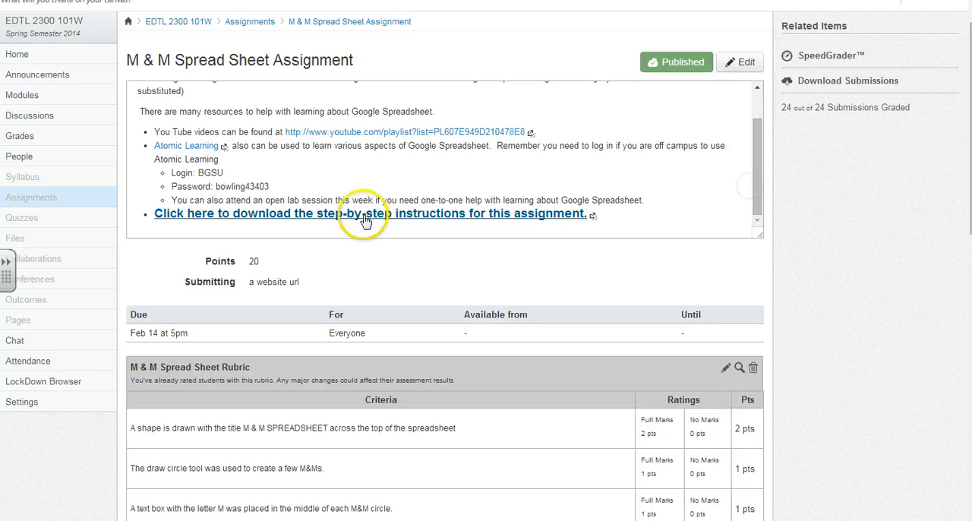
right_click(365, 222)
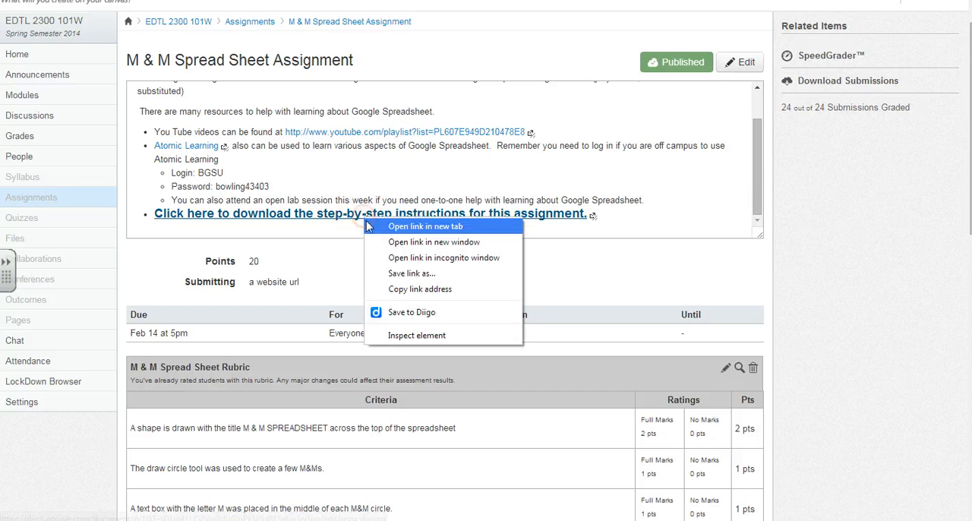
left_click(372, 218)
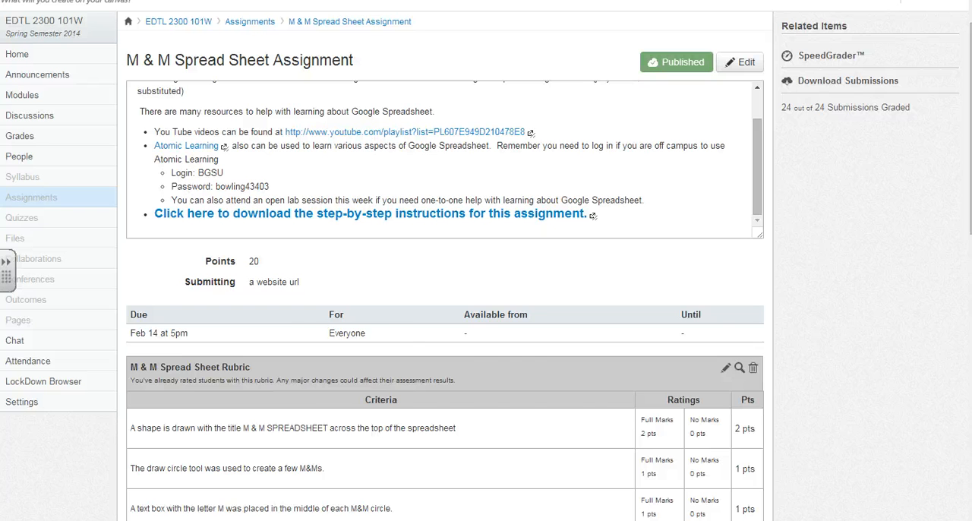
Switch to the blank spreadsheet in Google Sheets and confirm its existing document name in the rename dialog
key("ctrl+Tab")
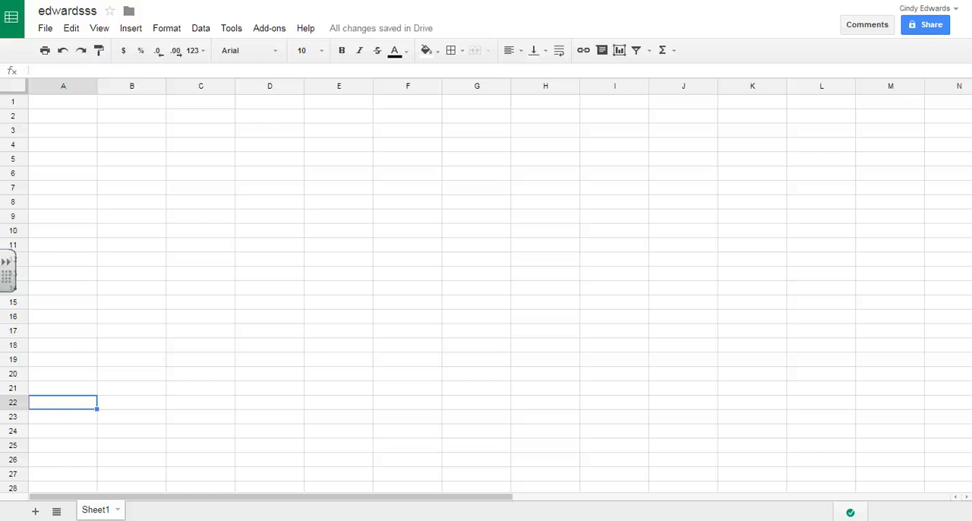
left_click(61, 12)
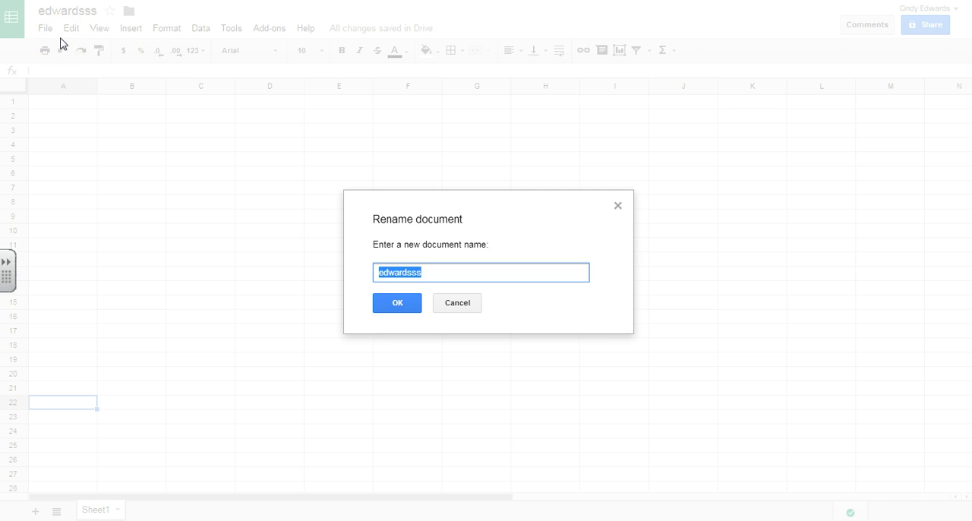
left_click(389, 304)
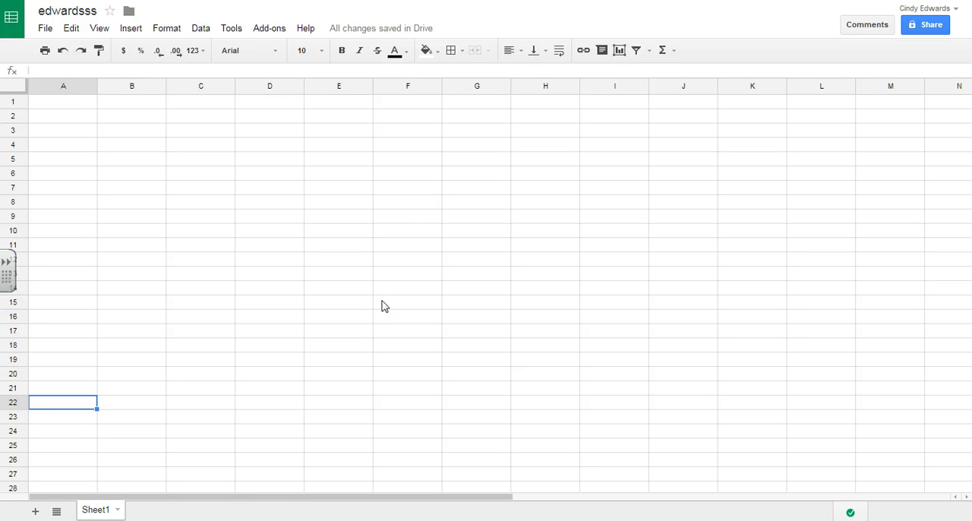
Insert a drawing and draw a large shape across most of the drawing canvas
left_click(131, 29)
left_click(155, 318)
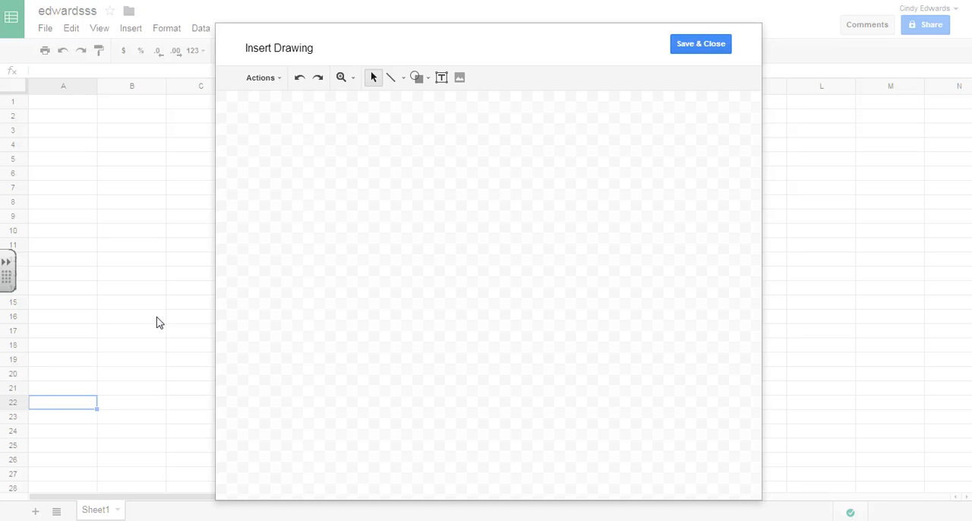
left_click(420, 76)
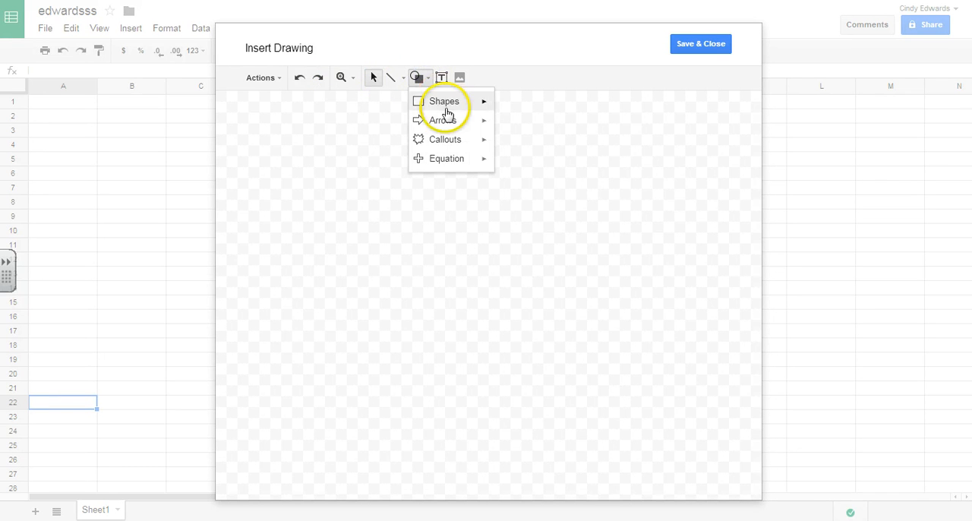
left_click(503, 143)
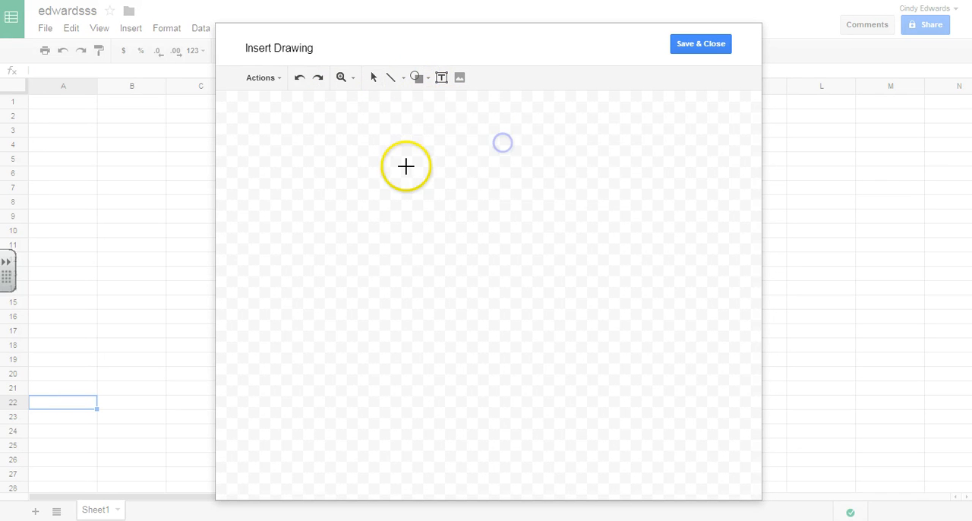
left_click_drag(260, 126, 683, 431)
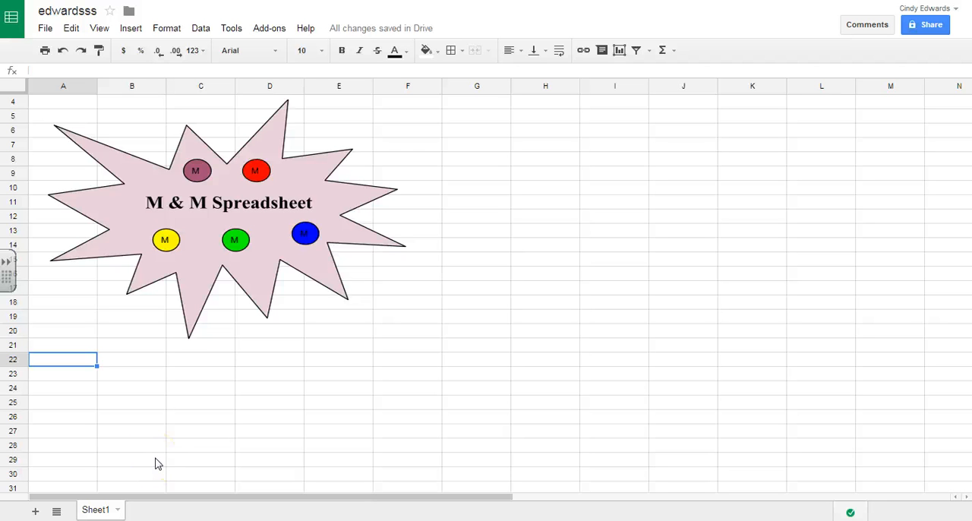
left_click(211, 295)
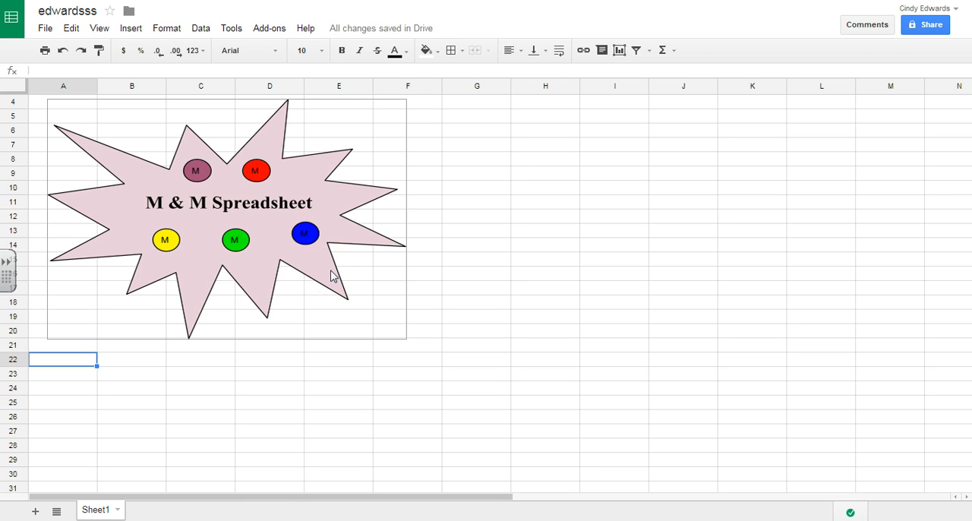
left_click(638, 285)
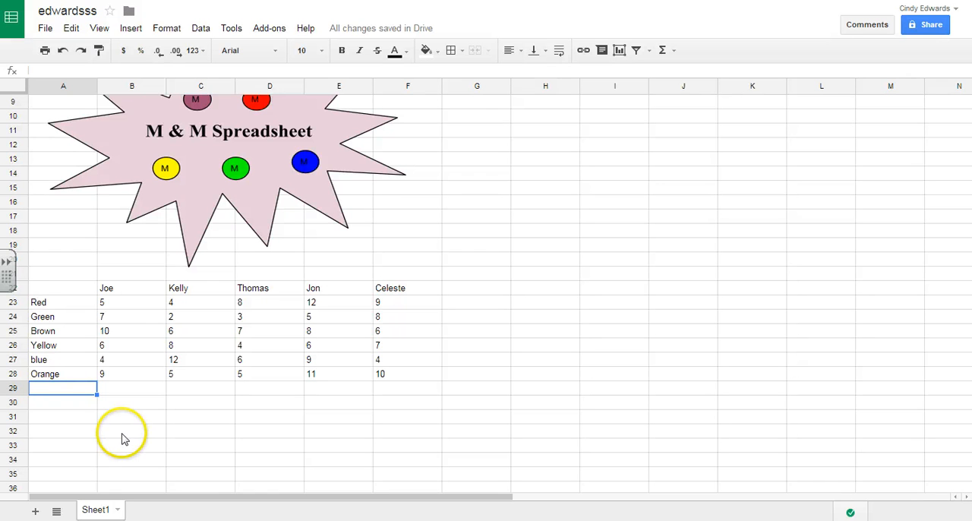
Total the first person's M&M counts in cell B29 with a SUM of B23:B28
left_click(133, 393)
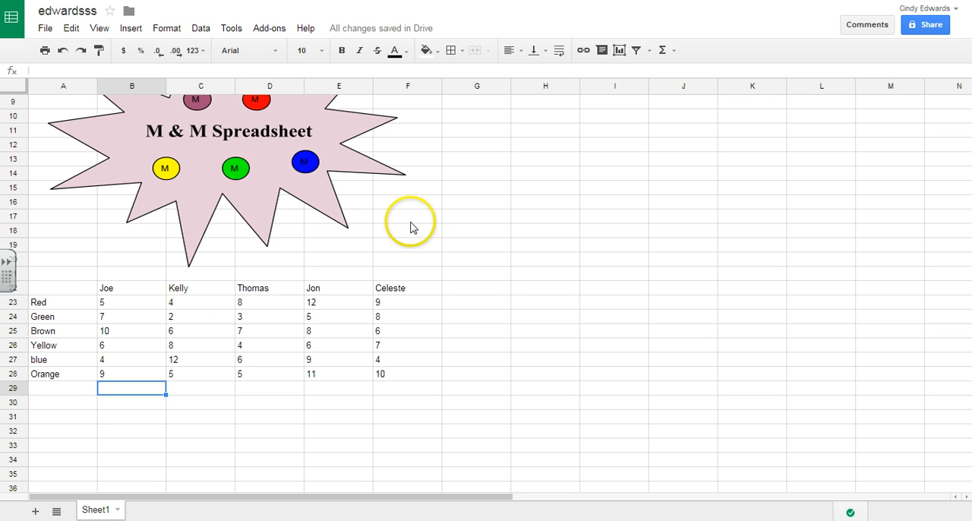
left_click(670, 51)
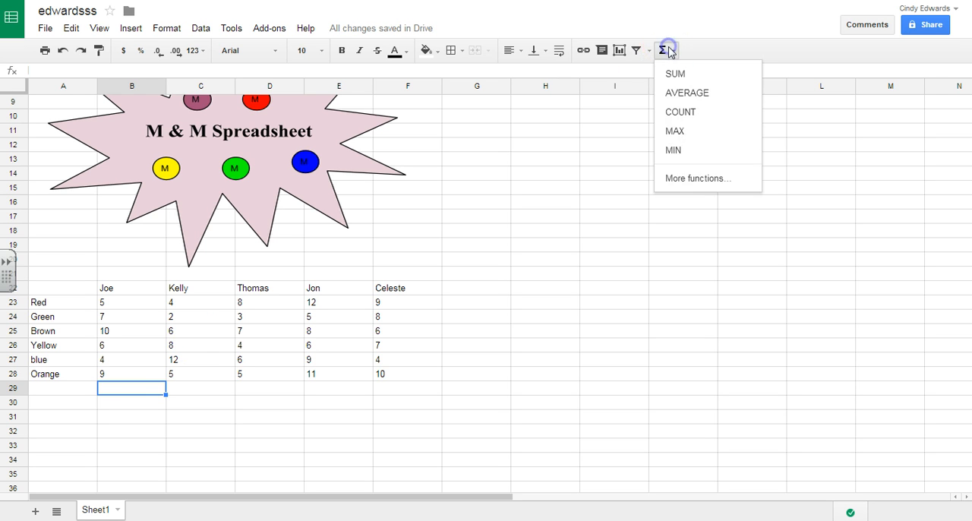
left_click(675, 76)
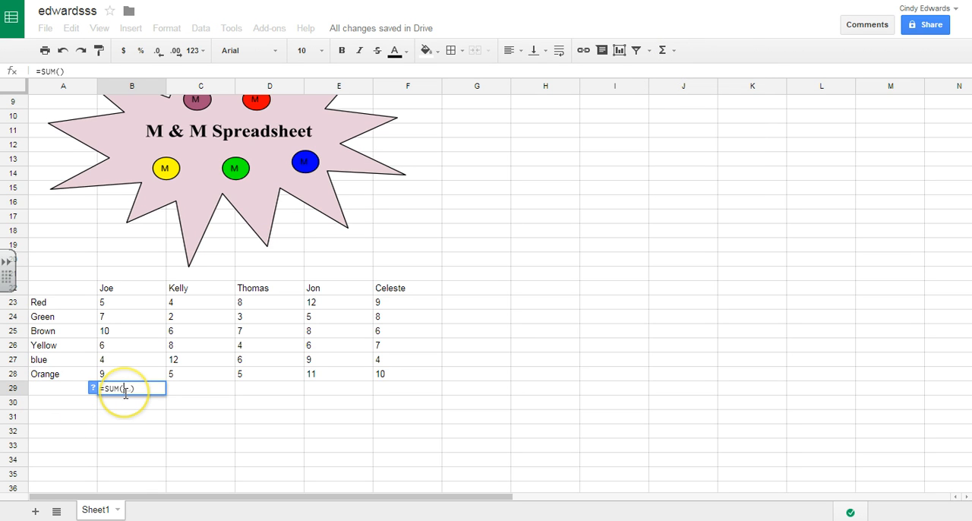
left_click(130, 305)
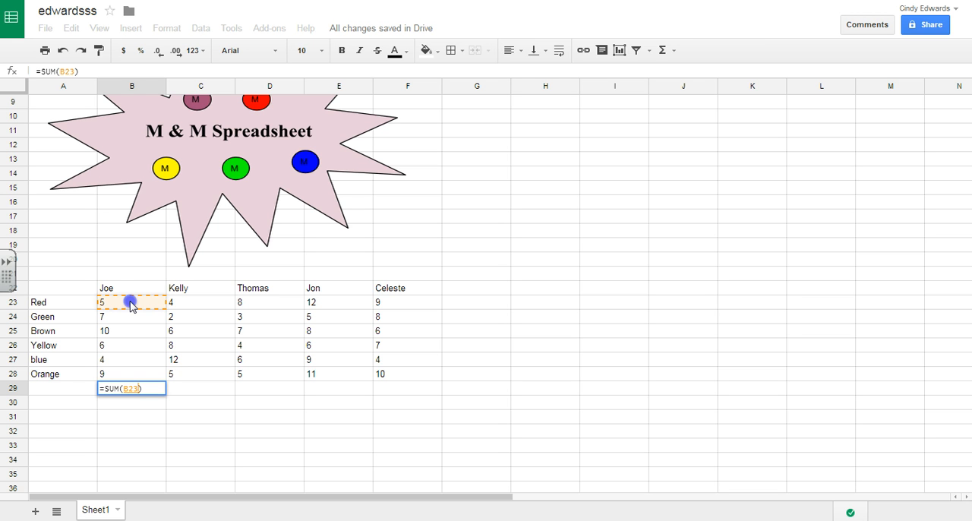
left_click_drag(130, 305, 128, 373)
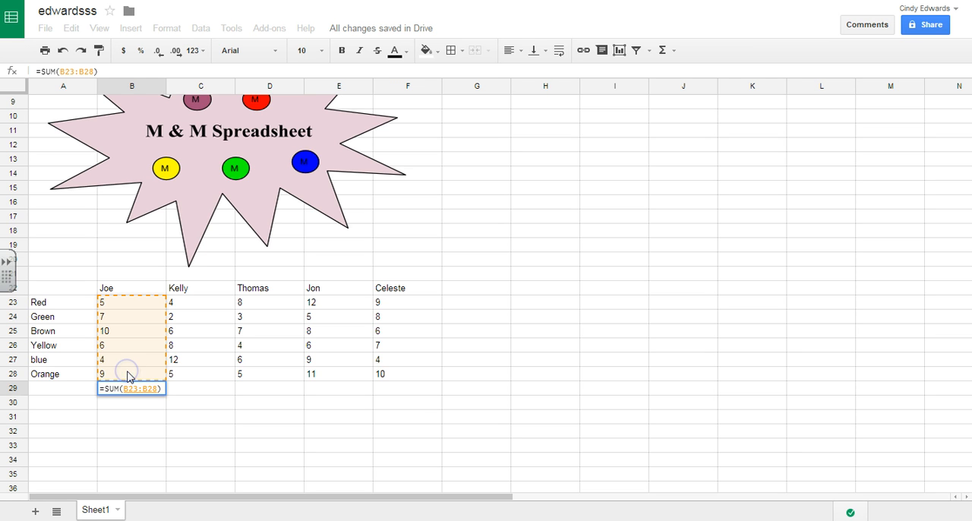
key("Return")
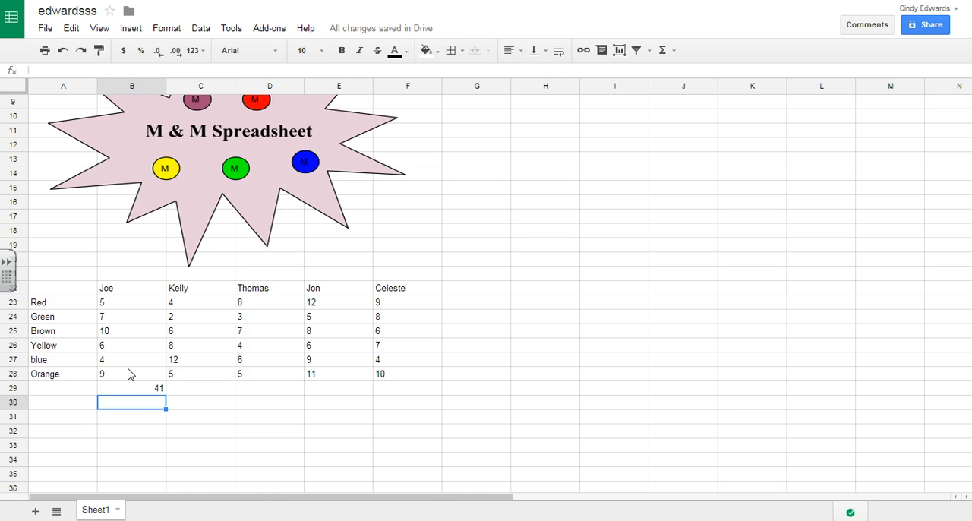
Copy the total formula from B29 to C29:F29 and check the pasted formulas in C29 and D29
left_click(136, 390)
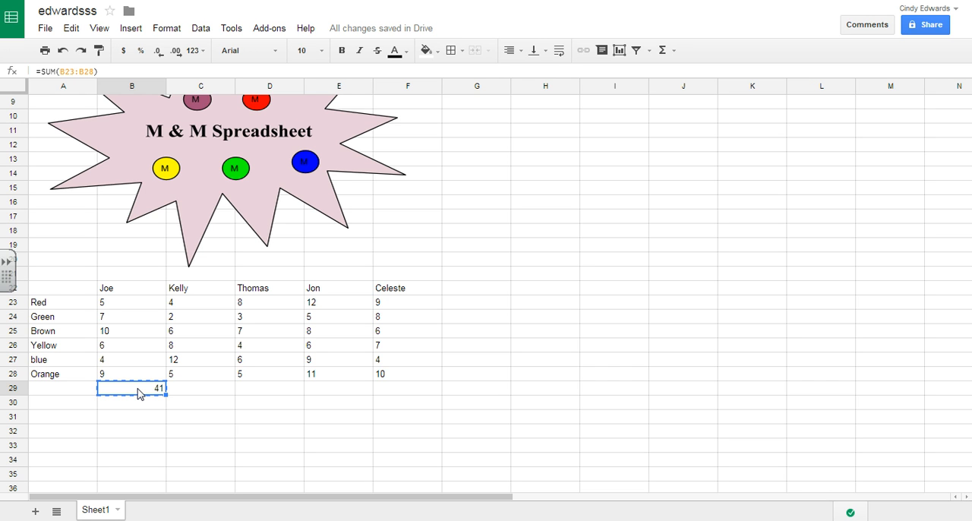
left_click_drag(211, 391, 390, 394)
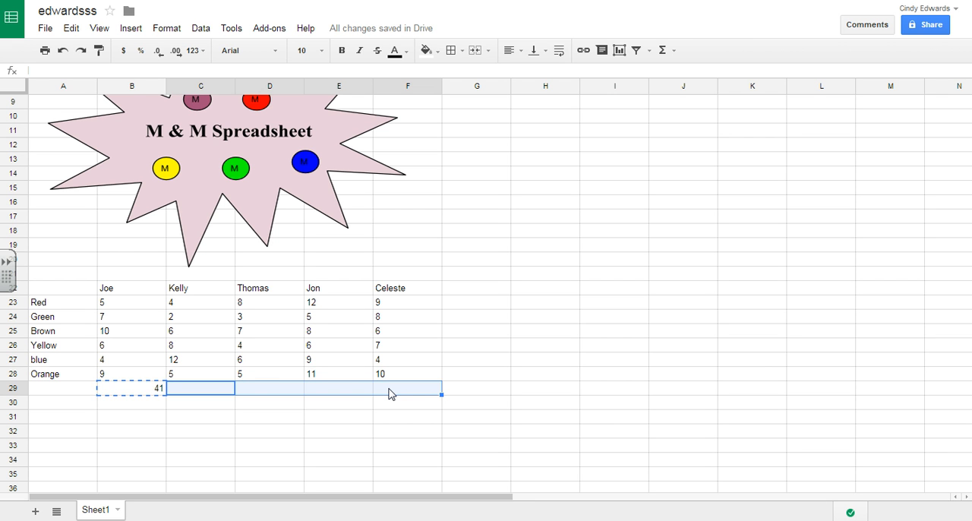
type("37\t33\t51\t44")
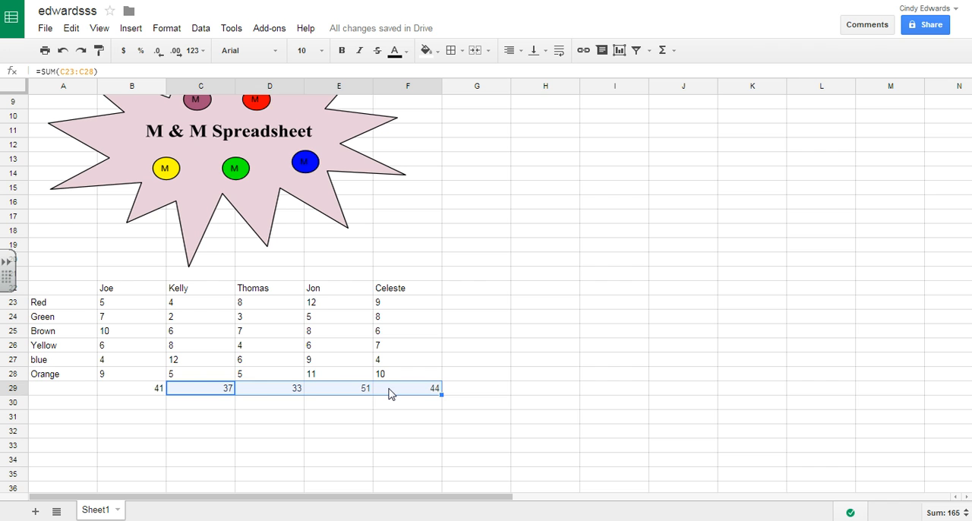
left_click(208, 402)
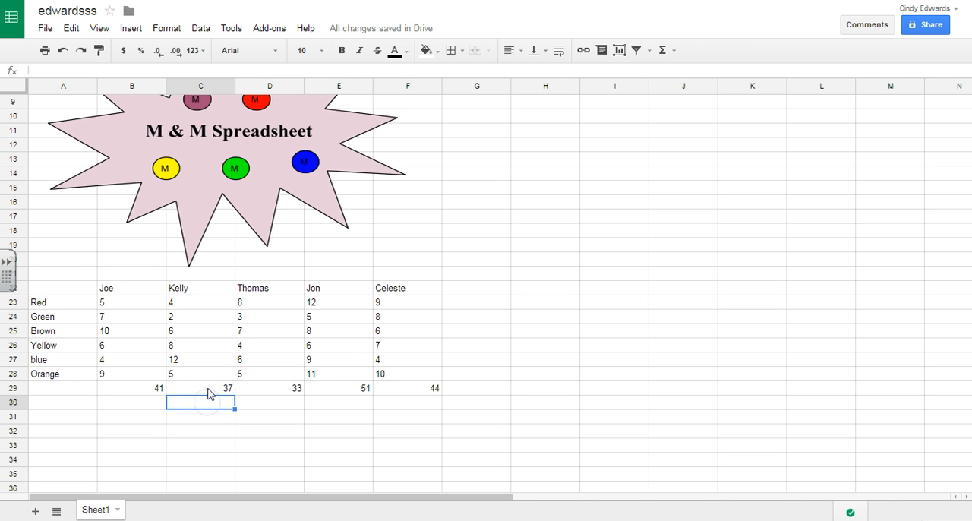
left_click(208, 391)
left_click(207, 387)
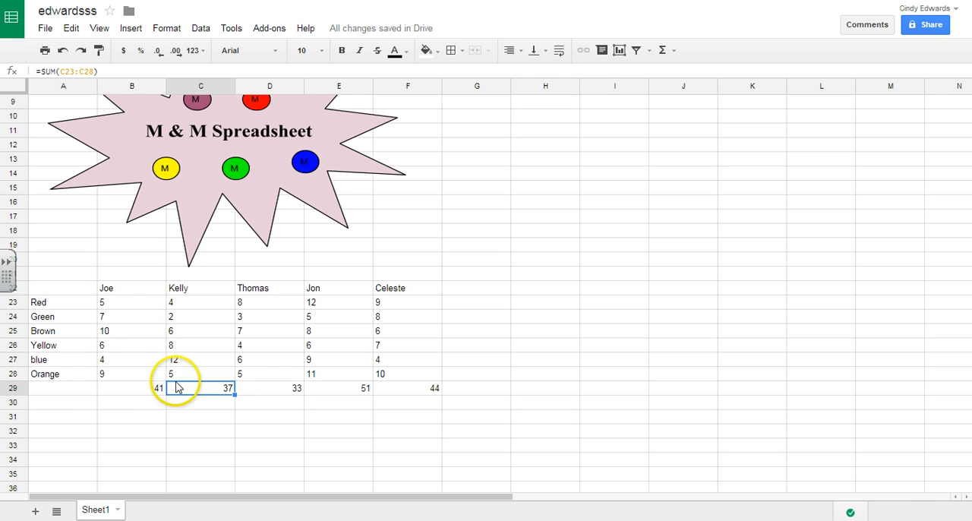
left_click(272, 390)
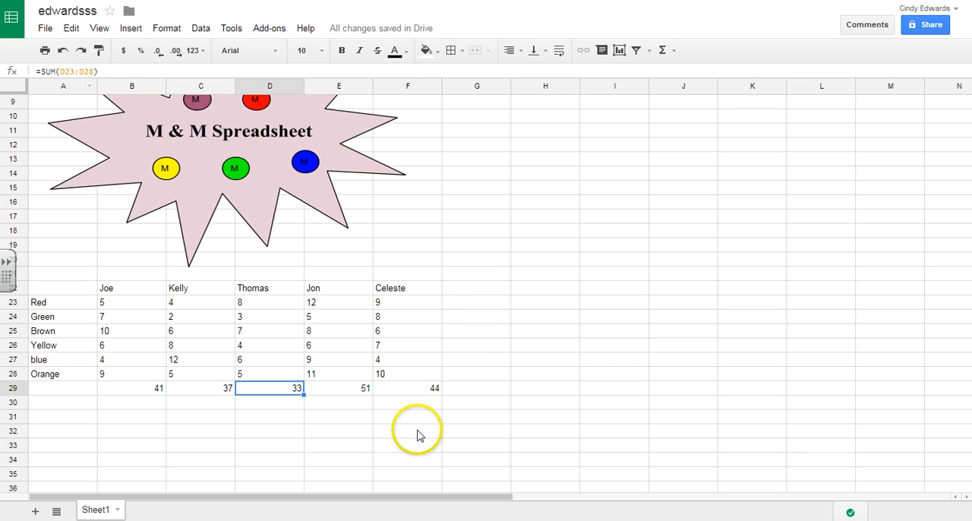
Enter the heading Average in cell G22
left_click(472, 293)
type("Average")
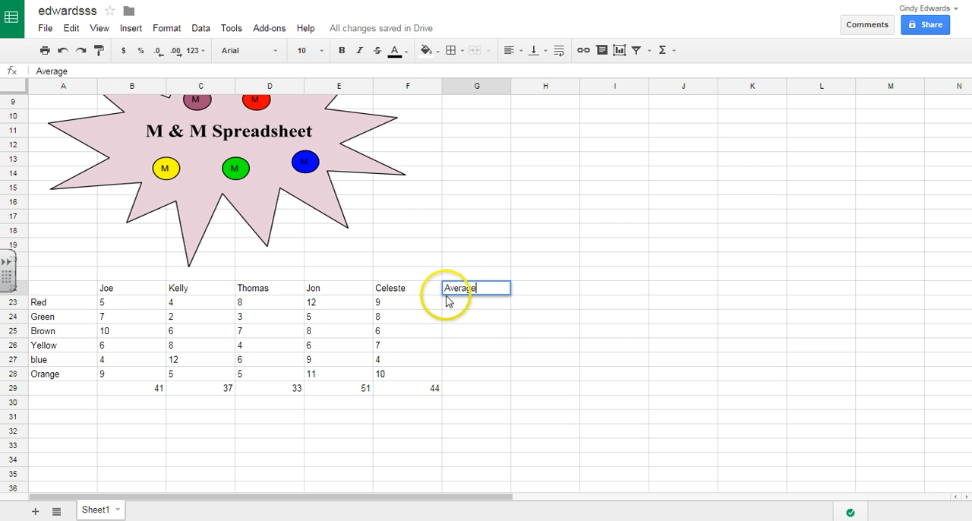
left_click(448, 305)
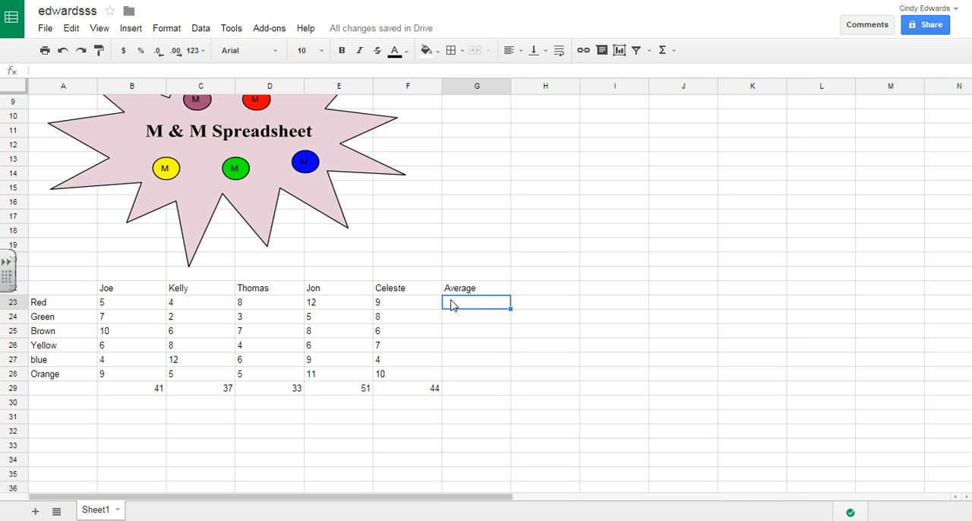
Calculate the Red row's average in cell G23 with an AVERAGE of B23:F23
left_click(671, 54)
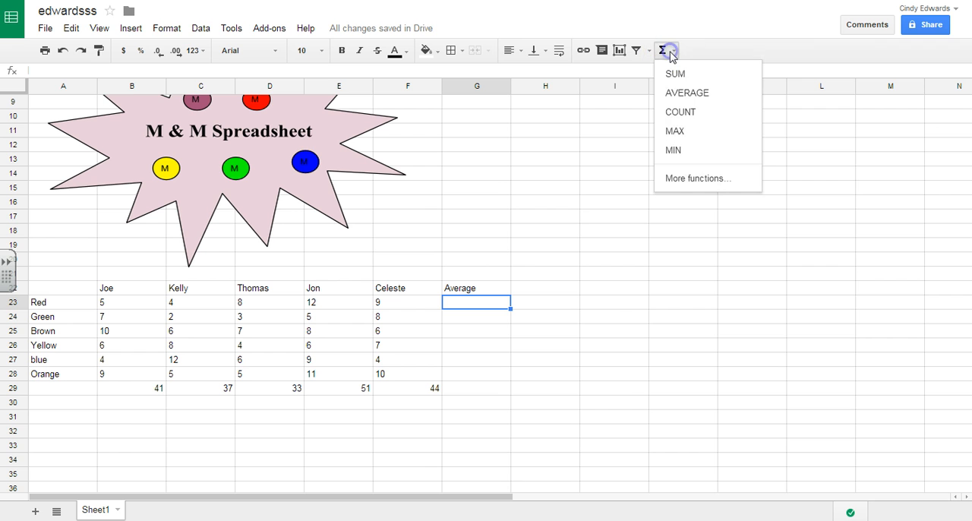
left_click(684, 92)
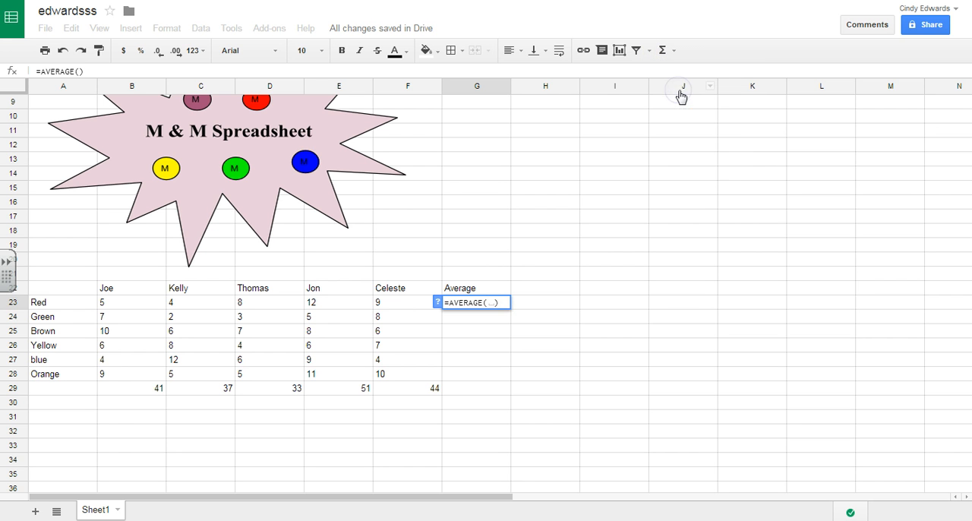
left_click(119, 305)
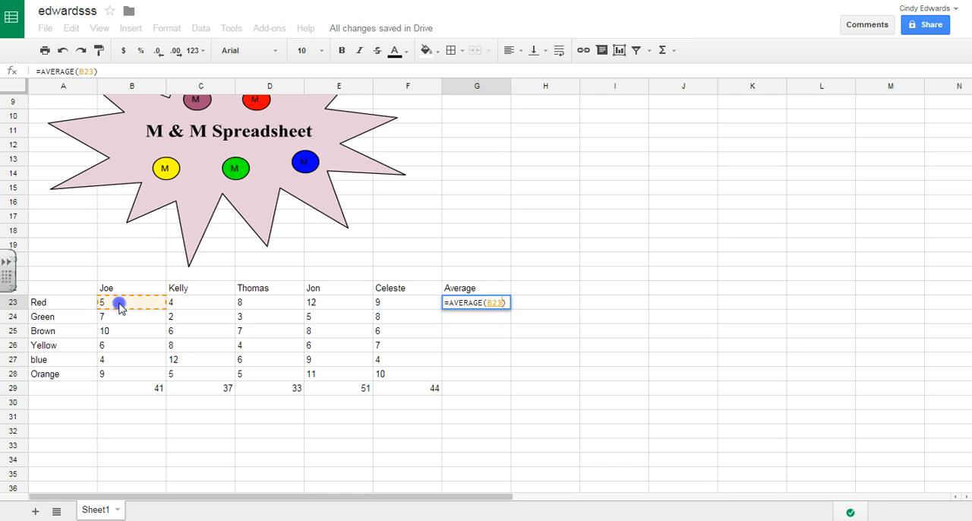
left_click_drag(119, 307, 387, 308)
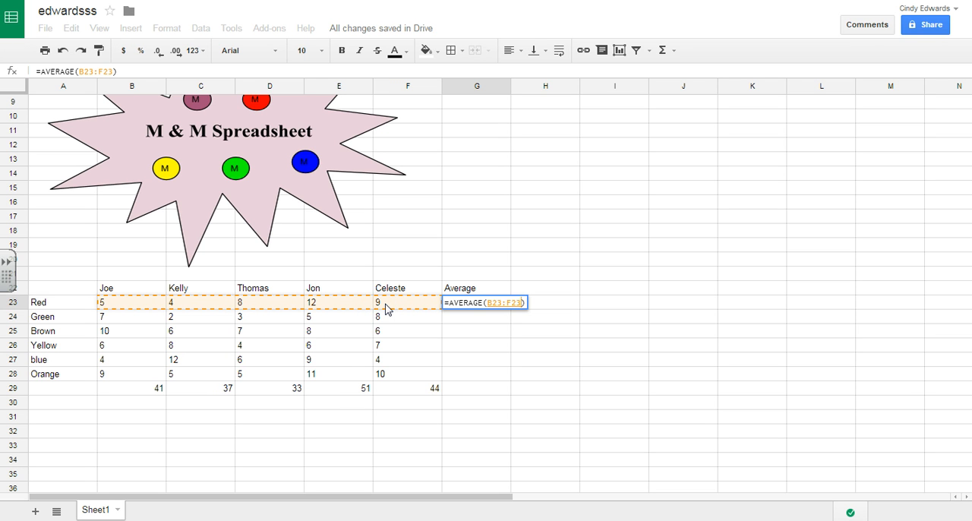
key("Return")
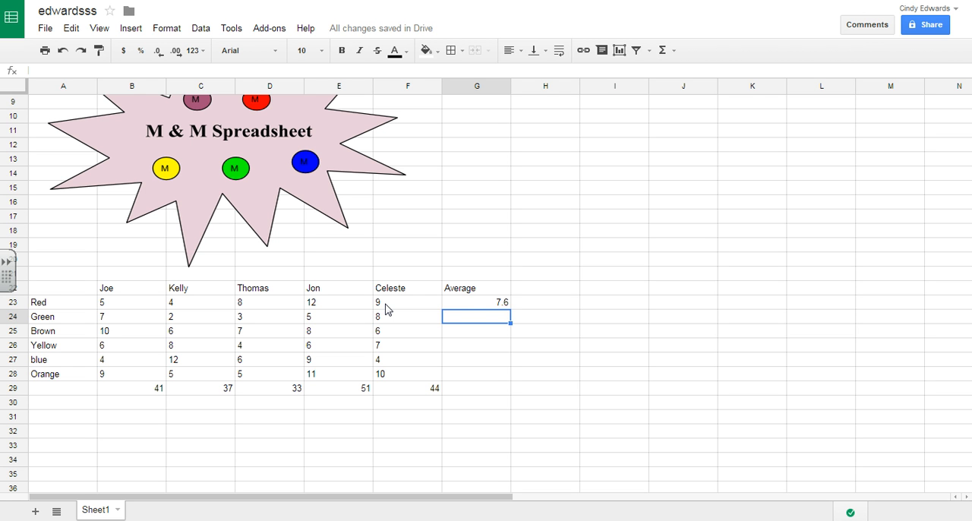
Copy the average formula from G23 to G24:G28 for the remaining colors
left_click(453, 305)
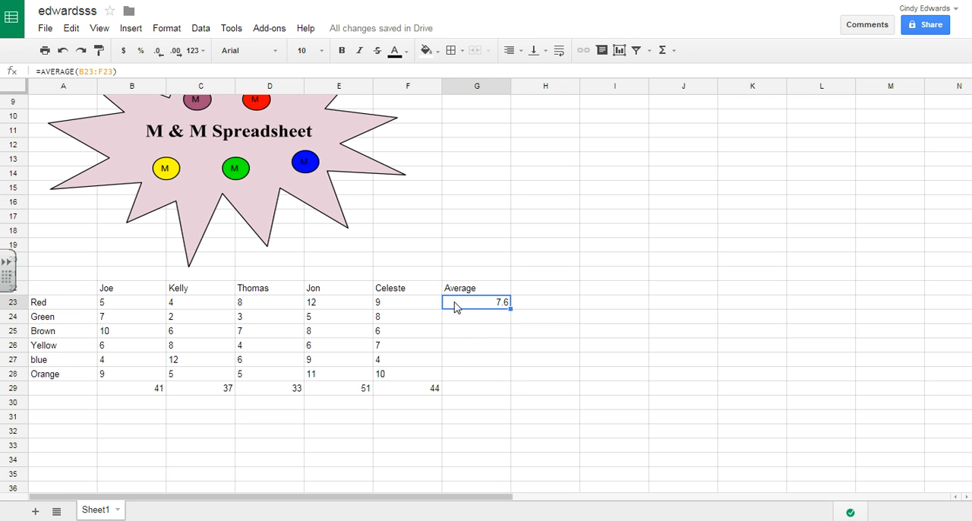
left_click_drag(459, 318, 461, 376)
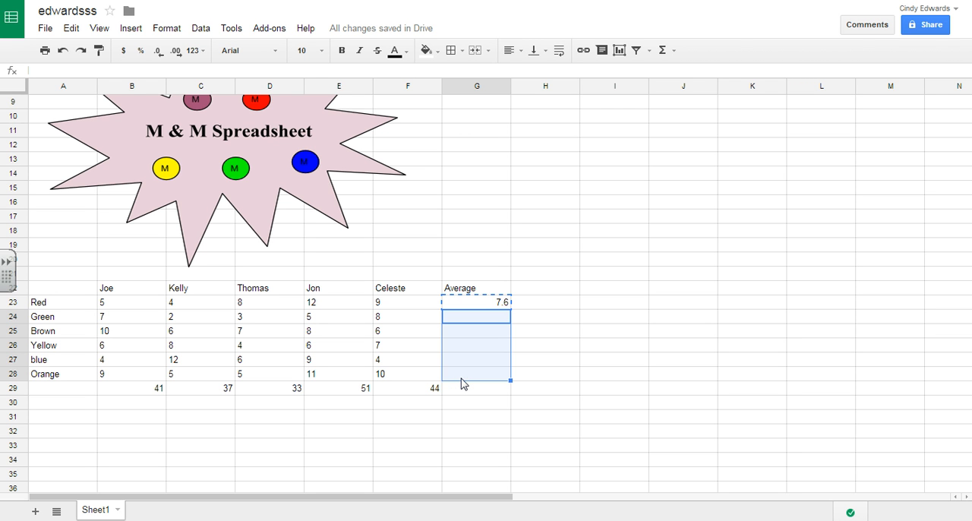
key("ctrl+v")
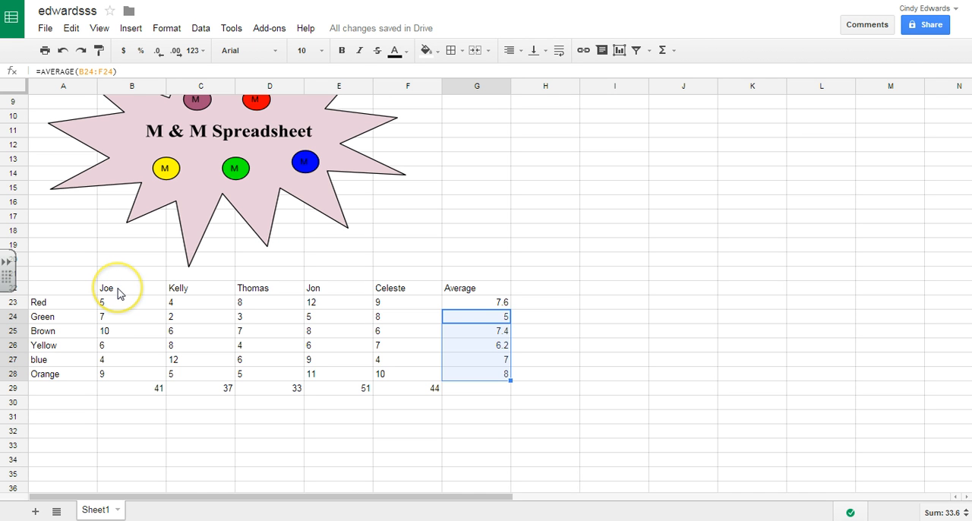
Make the cells B22:G29 bold and center them horizontally
left_click_drag(117, 293, 488, 387)
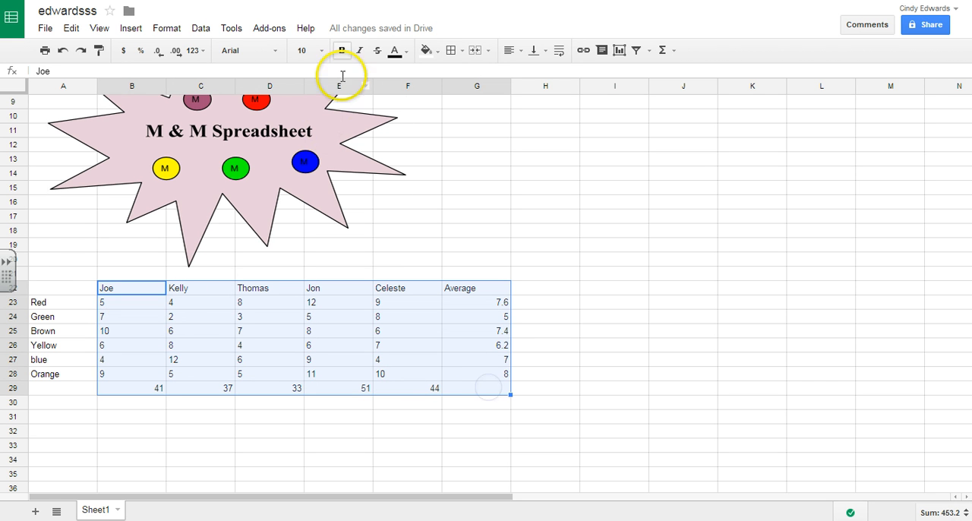
left_click(342, 52)
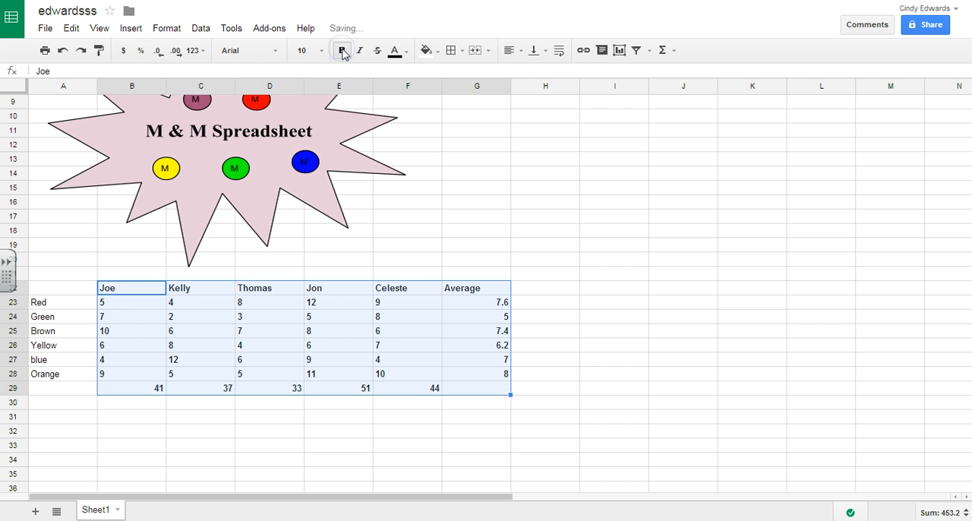
left_click(519, 53)
left_click(532, 72)
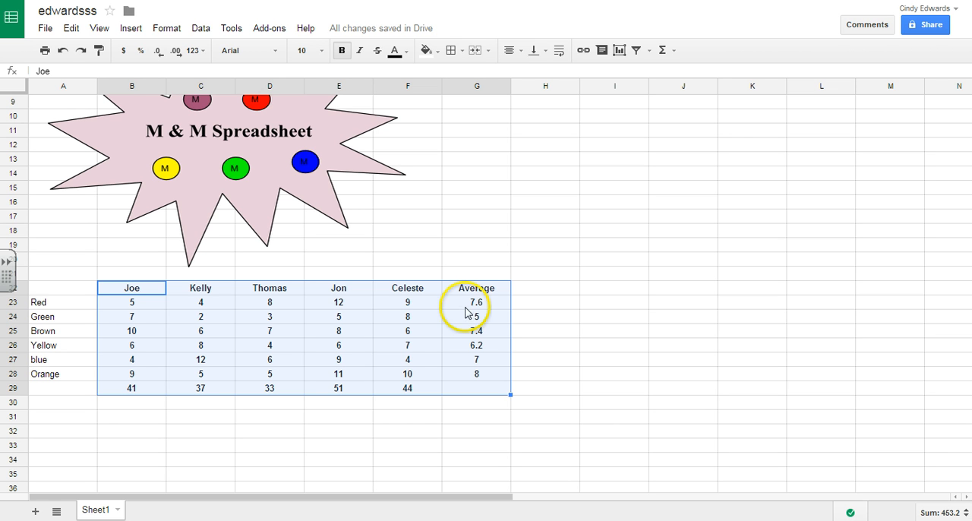
Format the averages in G23:G28 as Number with two decimal places
left_click(466, 305)
left_click_drag(465, 315, 468, 384)
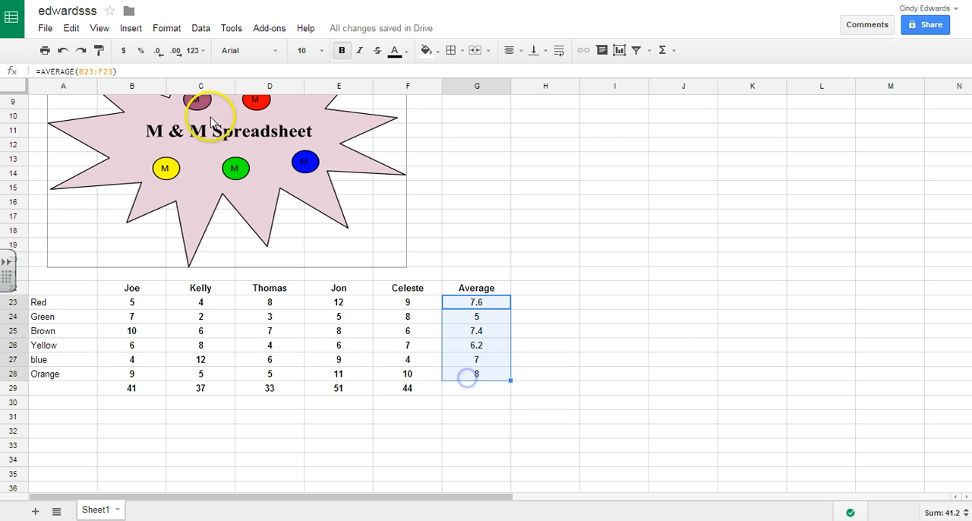
left_click(167, 28)
mouse_move(186, 57)
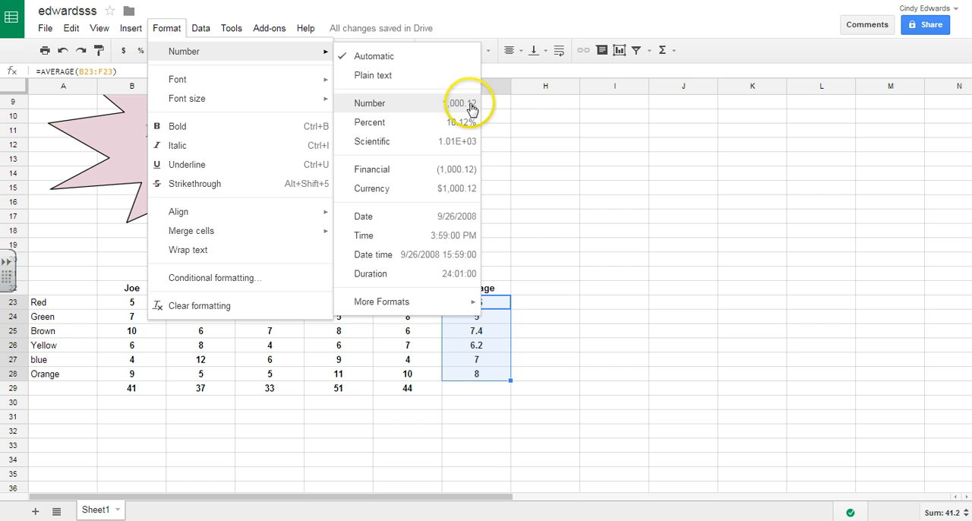
left_click(422, 104)
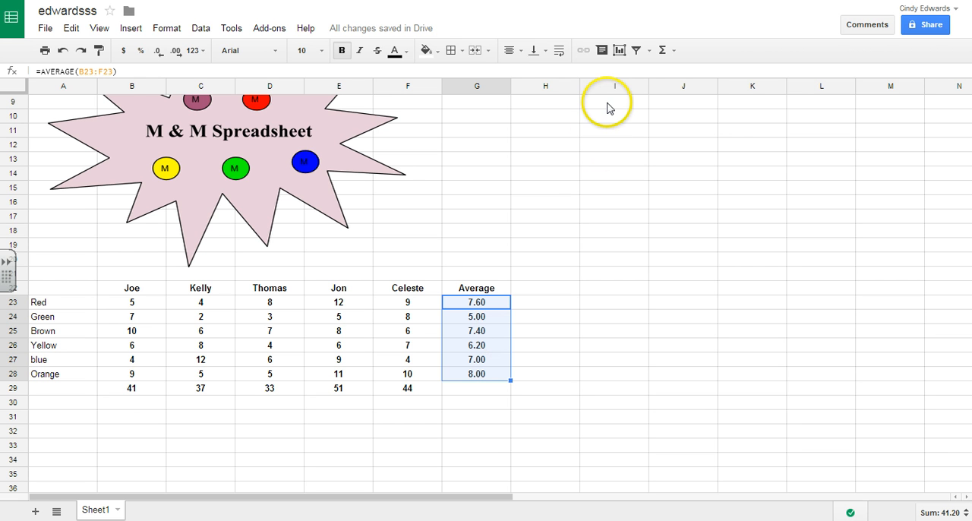
Insert the recommended horizontal bar chart from the range A22:C29, using row 22 as headers
left_click(619, 51)
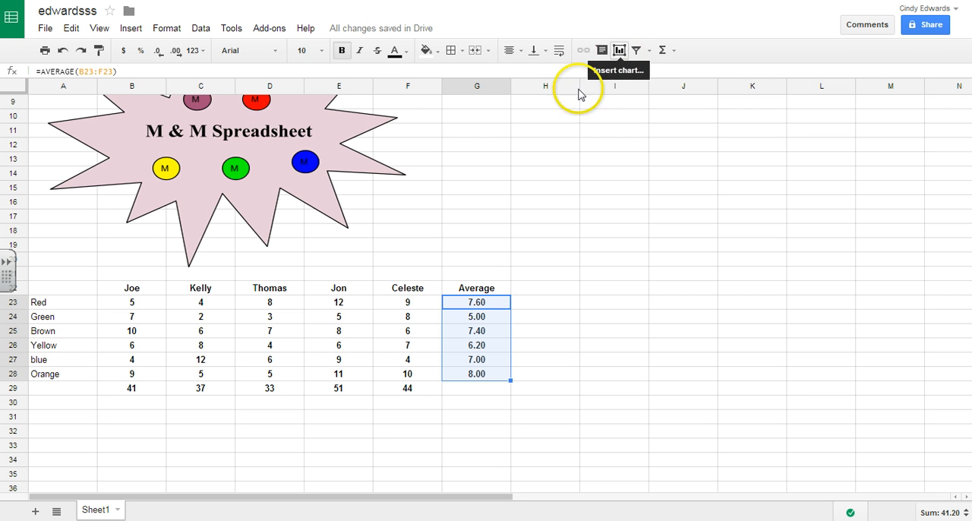
left_click(77, 290)
left_click_drag(77, 290, 207, 393)
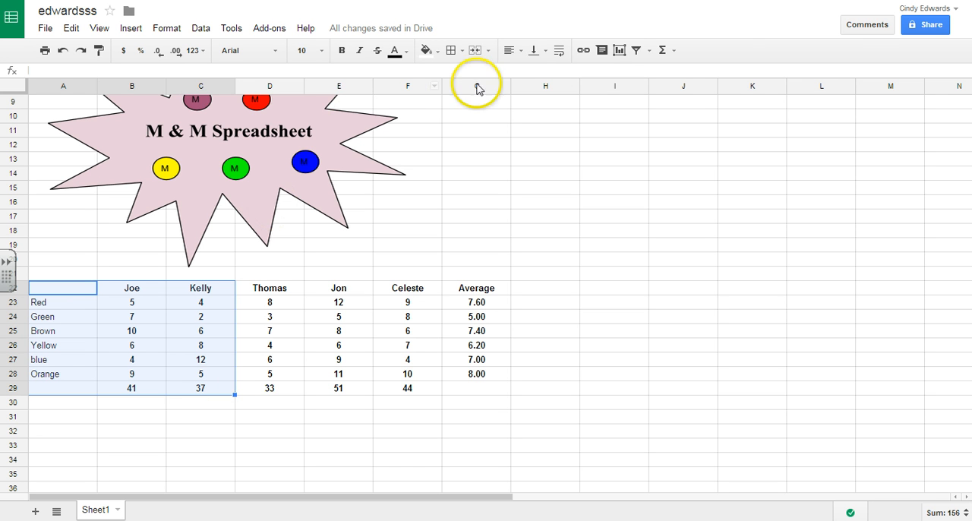
left_click(619, 50)
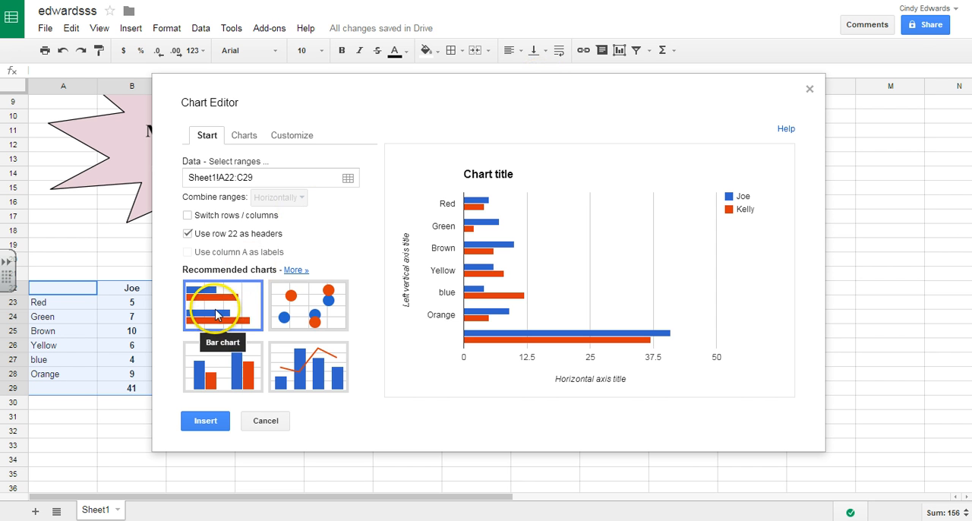
left_click(205, 429)
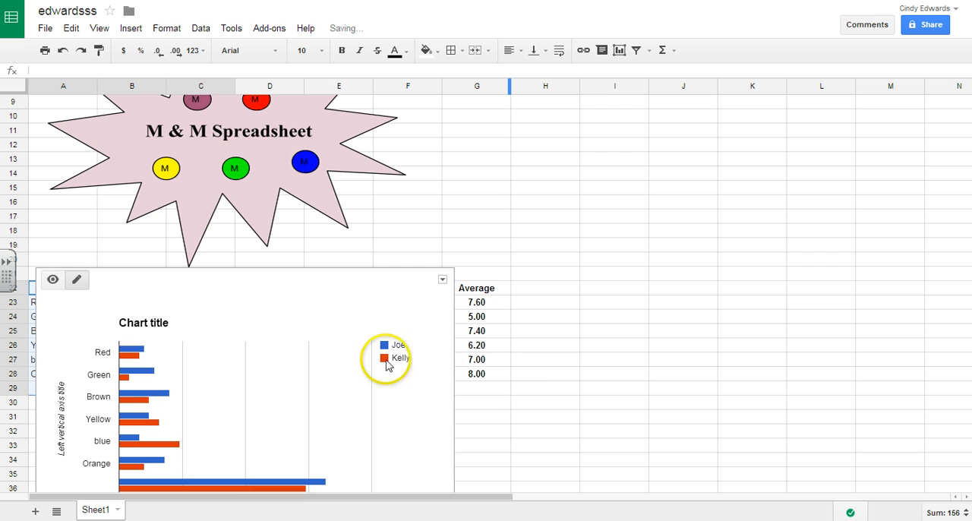
Replace the chart's placeholder title with the sheet owner's surname followed by "M & M"
scroll(572, 392, "down", 3)
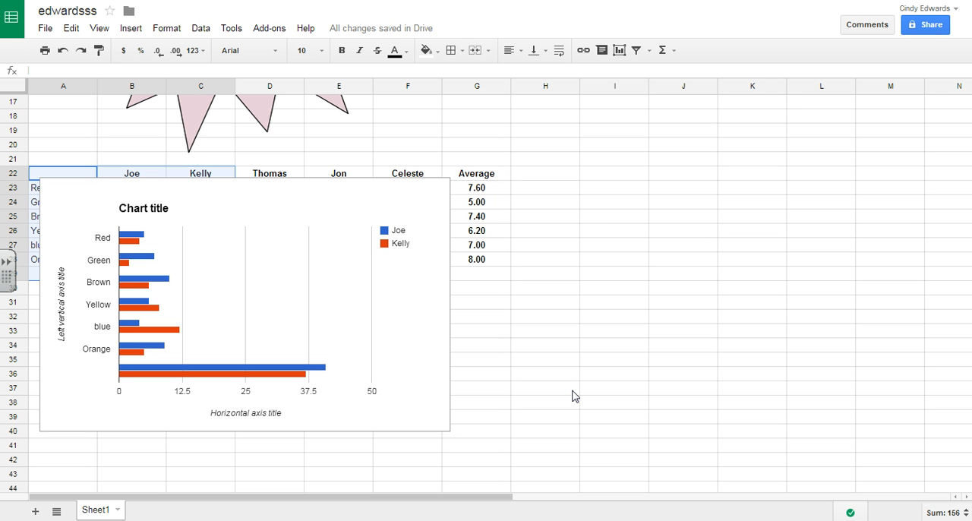
left_click(134, 213)
left_click(135, 214)
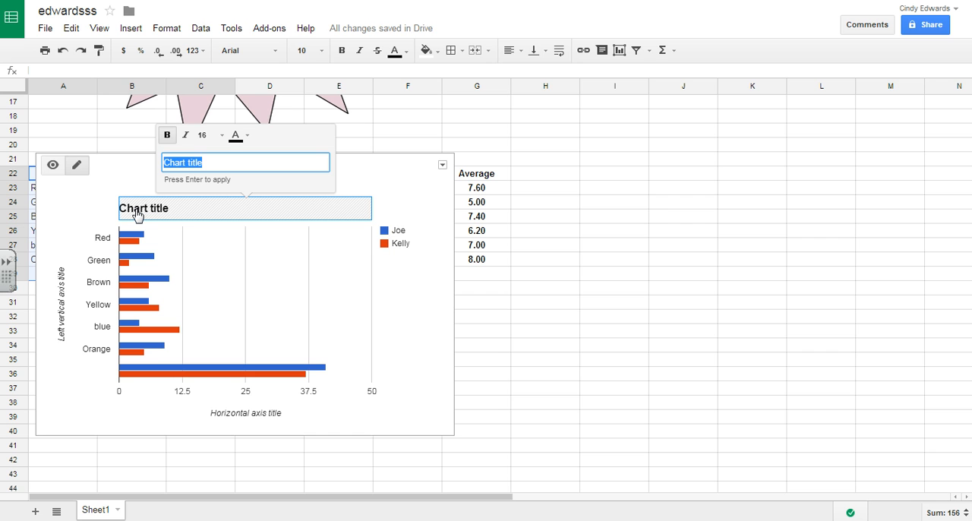
type("Edwards M & M")
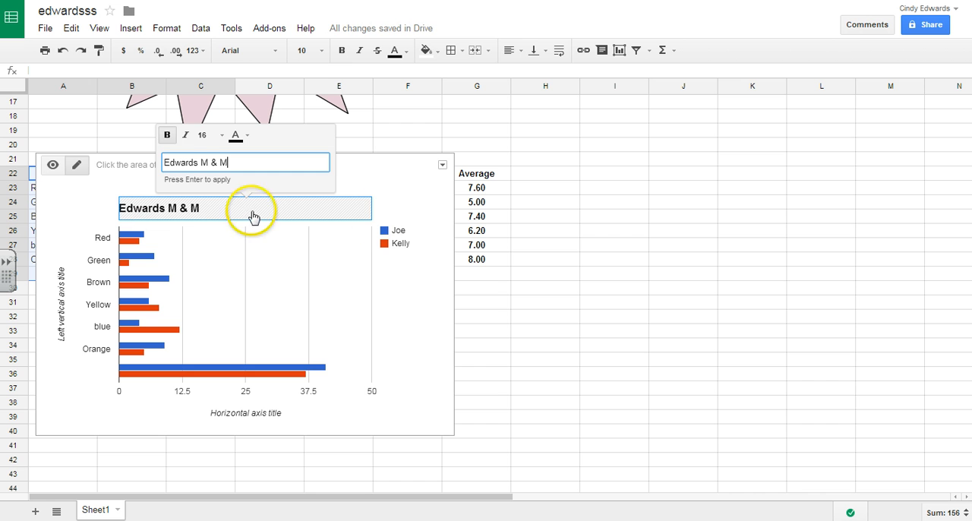
left_click(393, 183)
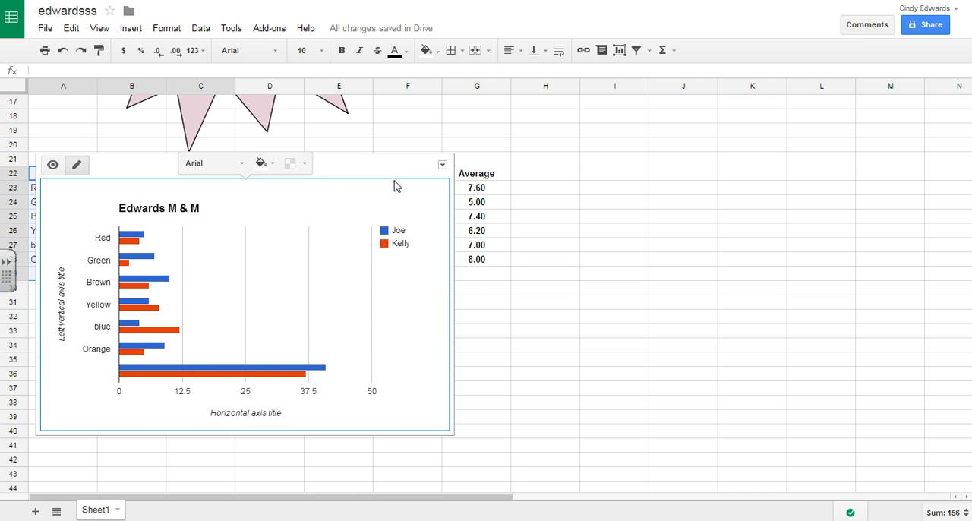
Recolor the chart's blue series purple and its orange-red series yellow
left_click(176, 369)
left_click(221, 348)
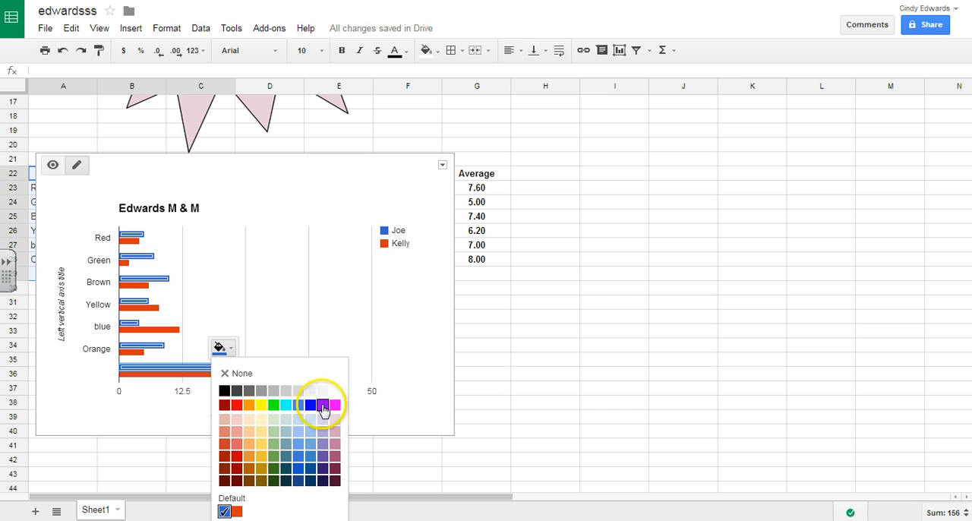
left_click(323, 405)
left_click(283, 374)
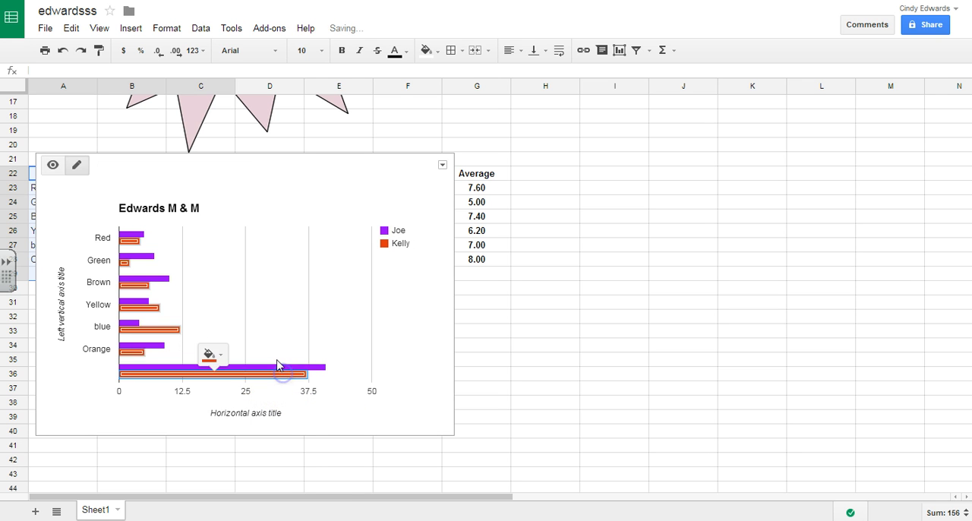
left_click(211, 354)
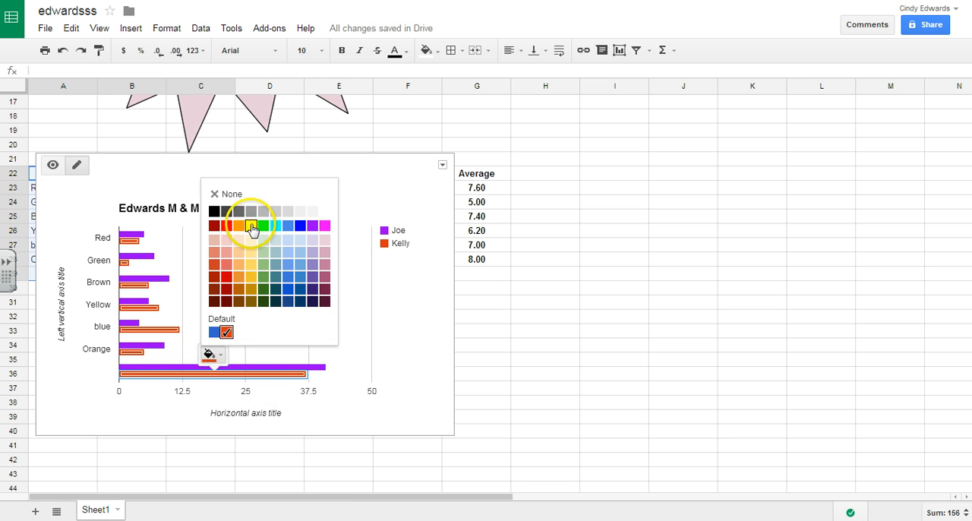
left_click(250, 225)
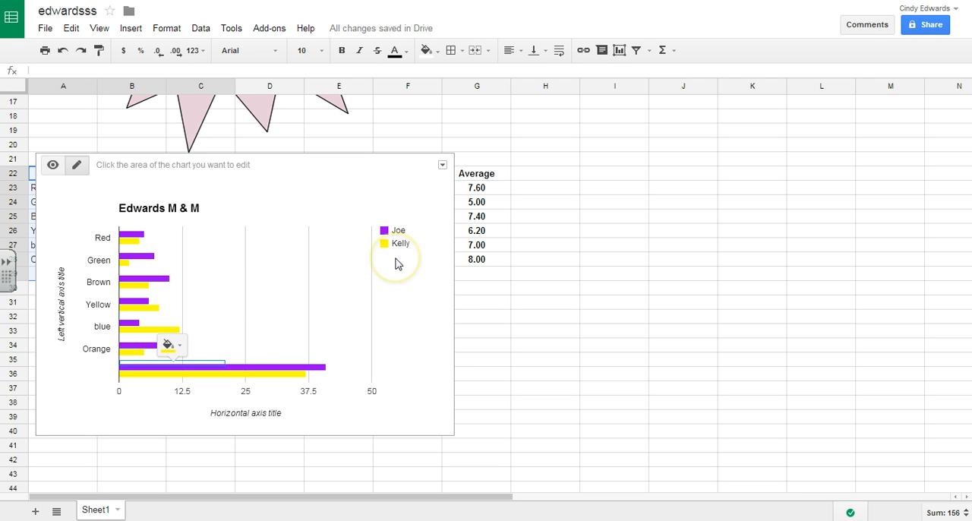
Move the chart below the data table so it starts around row 33, and check its placement
left_click_drag(341, 162, 342, 313)
left_click(487, 305)
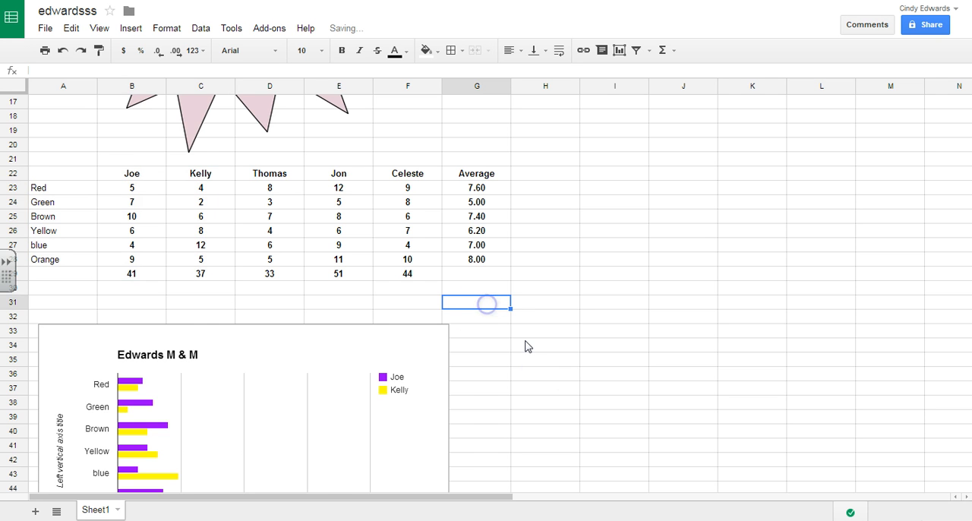
scroll(549, 370, "down", 3)
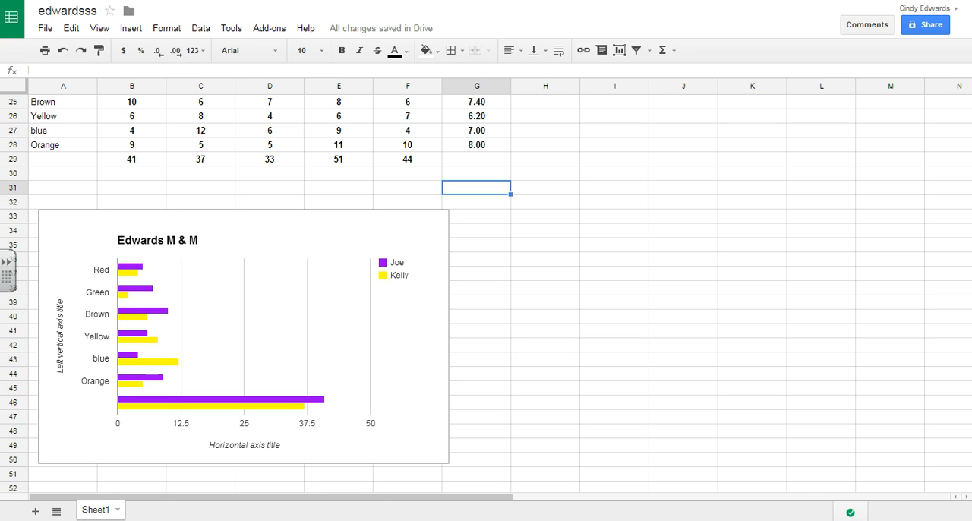
scroll(501, 243, "up", 1)
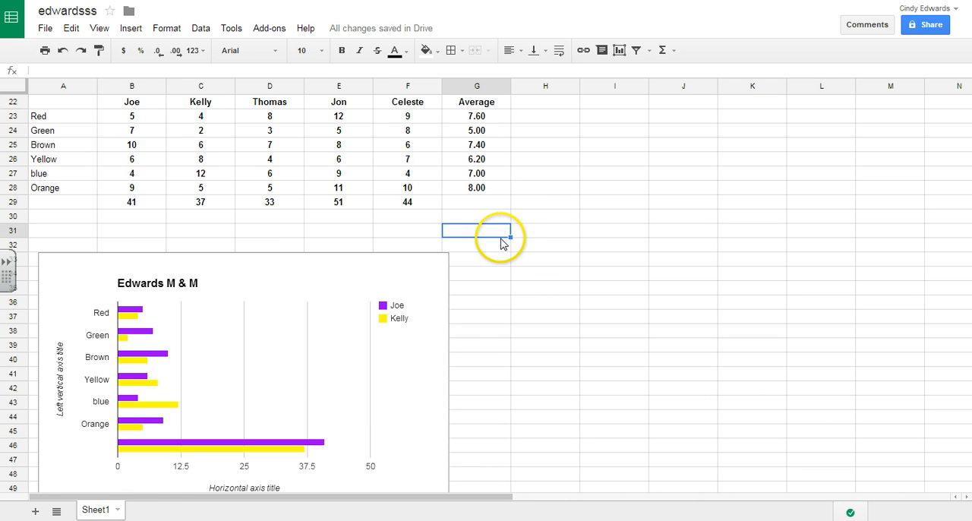
Enter the note "added different color" in cell A1 and reselect that cell
scroll(501, 243, "up", 7)
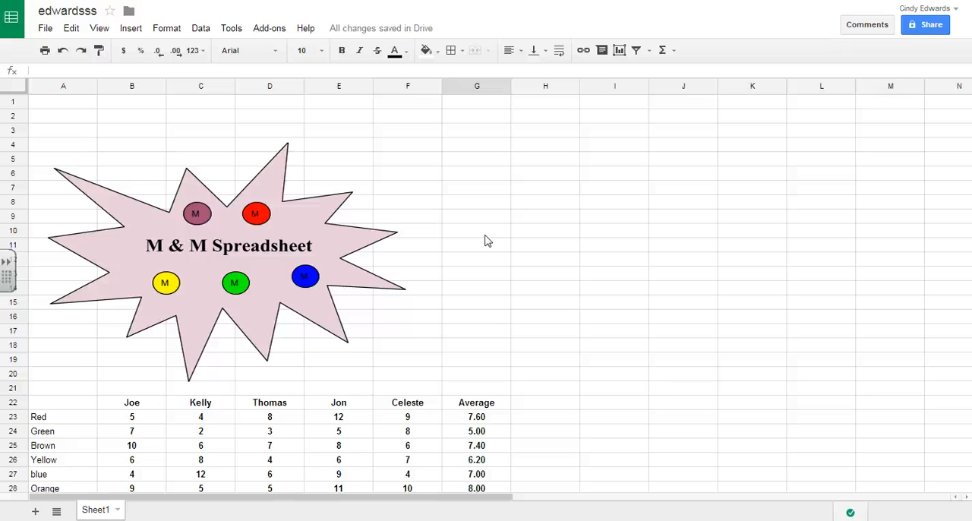
left_click(80, 105)
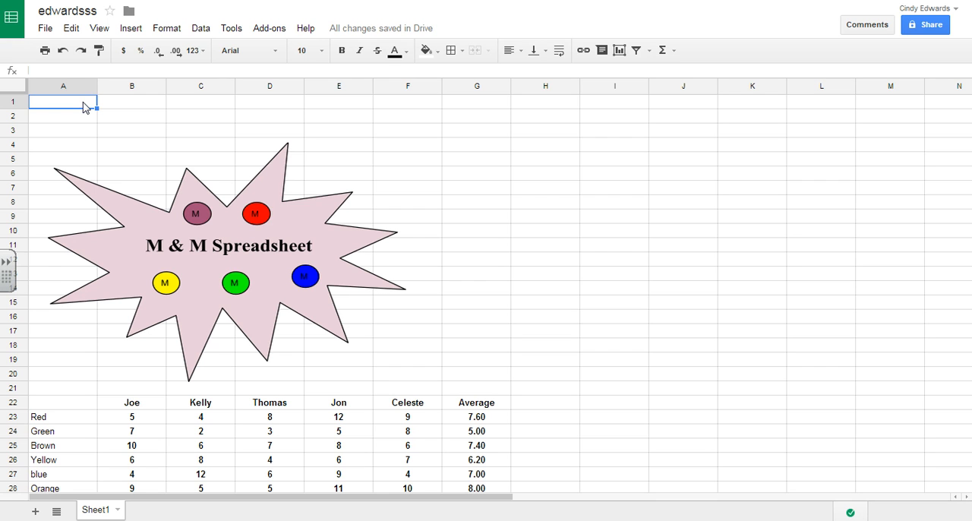
type("added ")
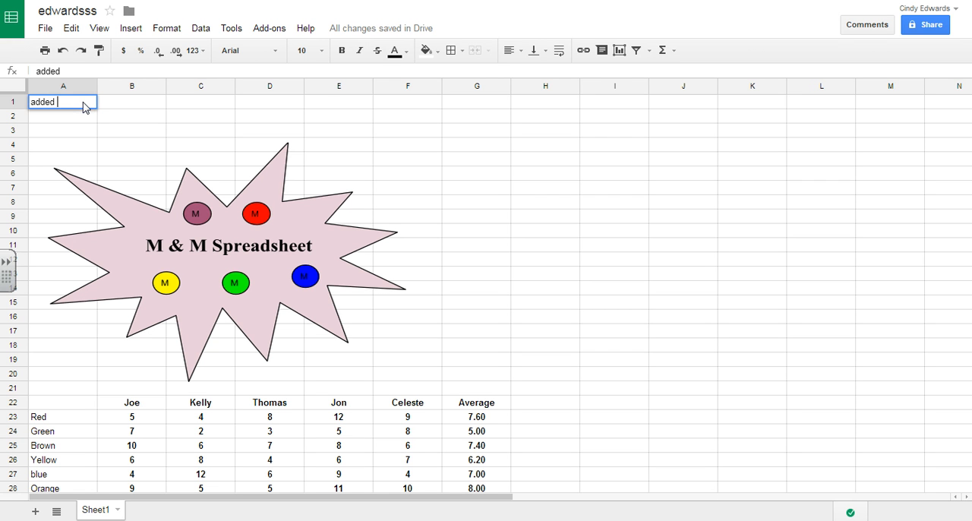
type("different color")
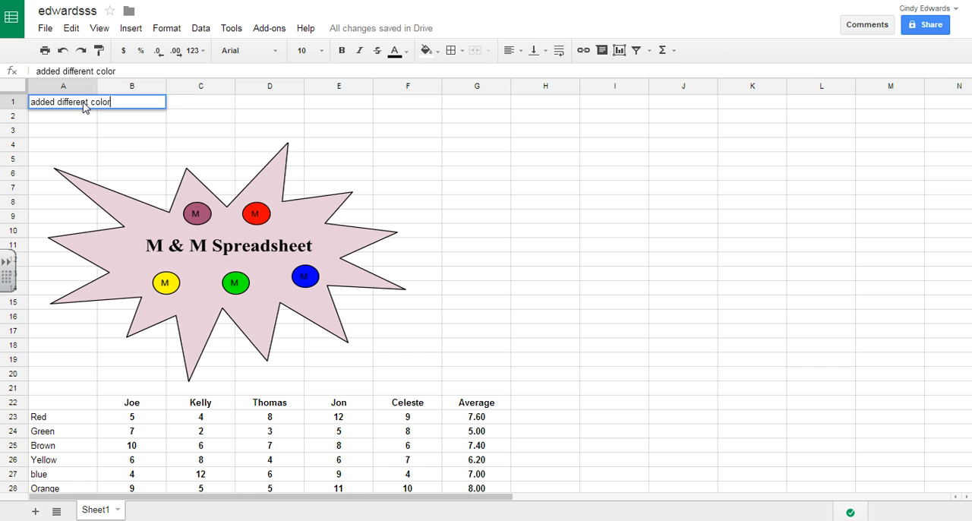
key("Return")
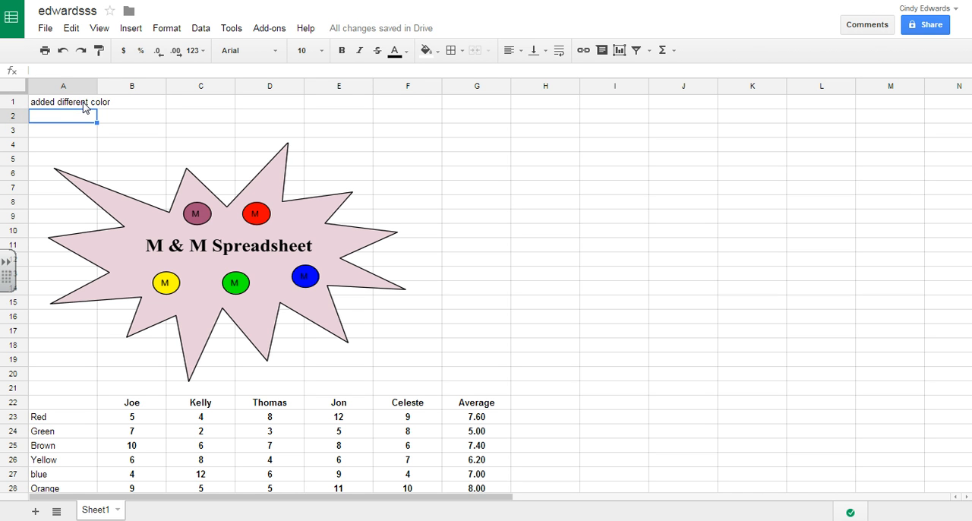
left_click(77, 104)
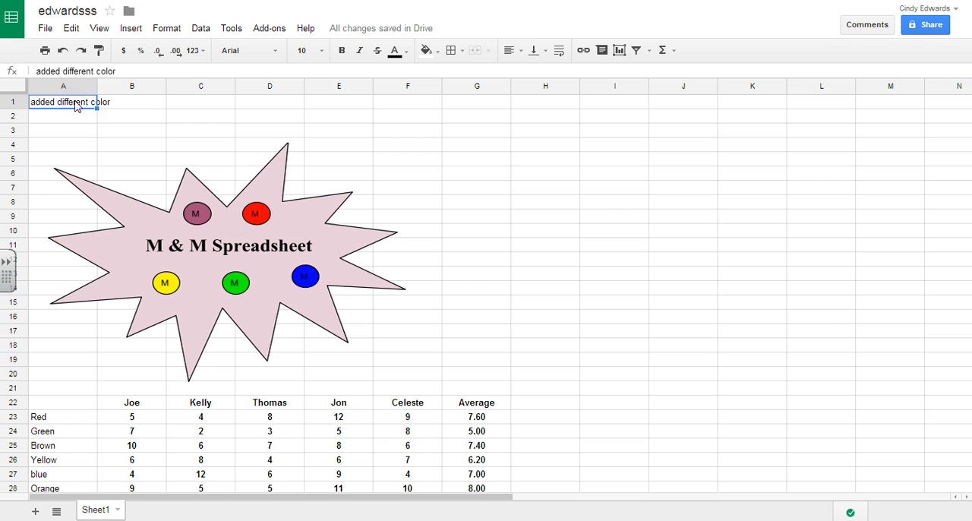
Clear the text in cell A1 and attach a note reading "added different color" to that cell instead
key("Delete")
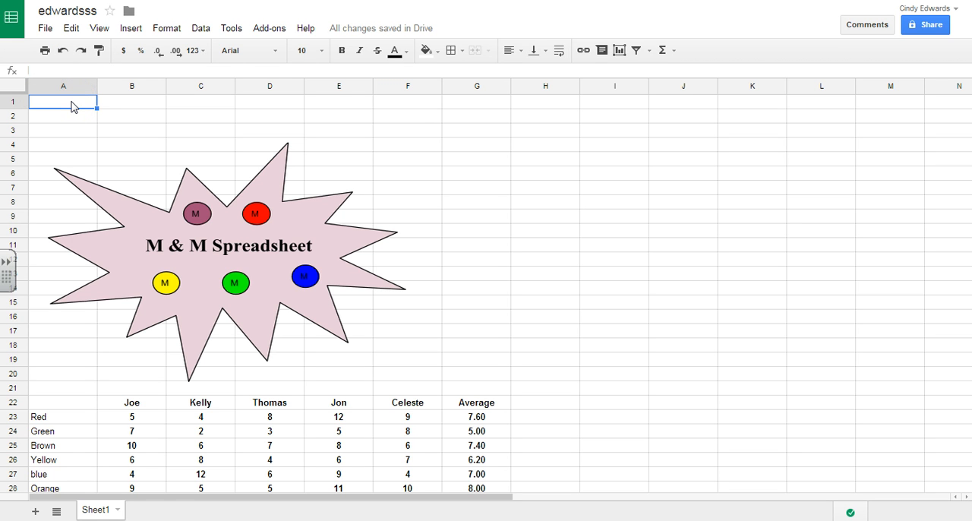
left_click(129, 28)
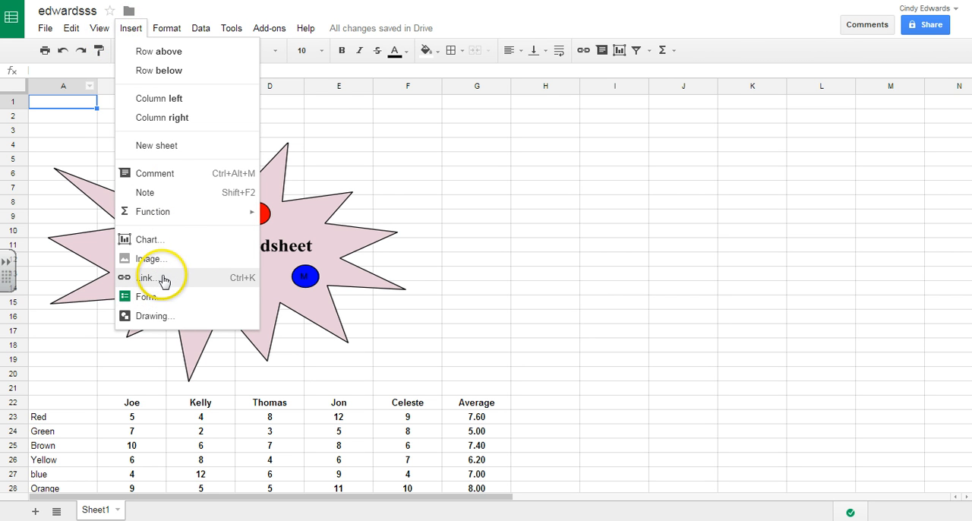
left_click(148, 192)
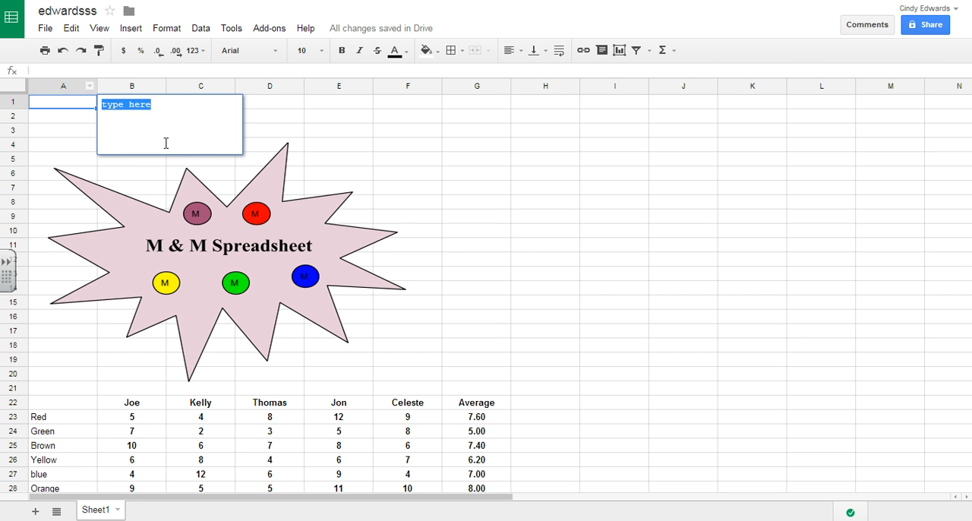
type("added differ")
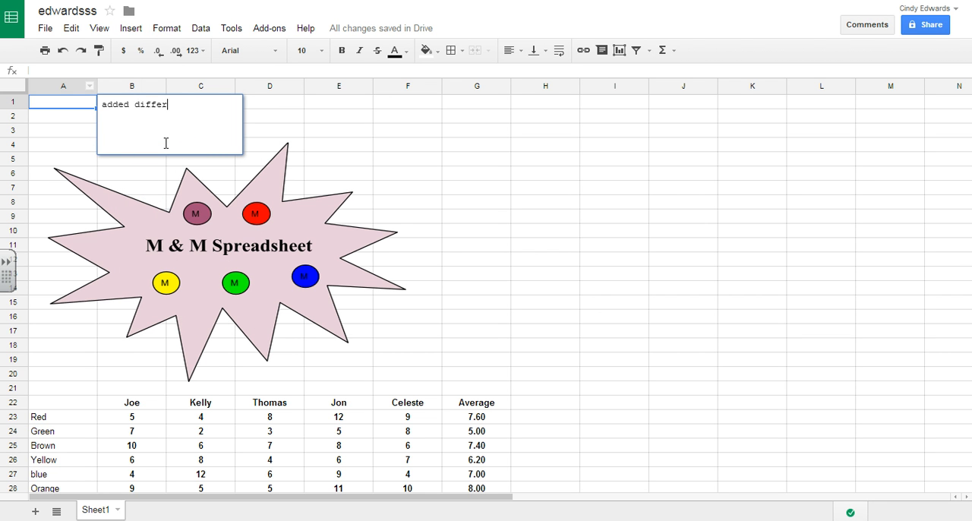
type("ent color")
left_click(50, 117)
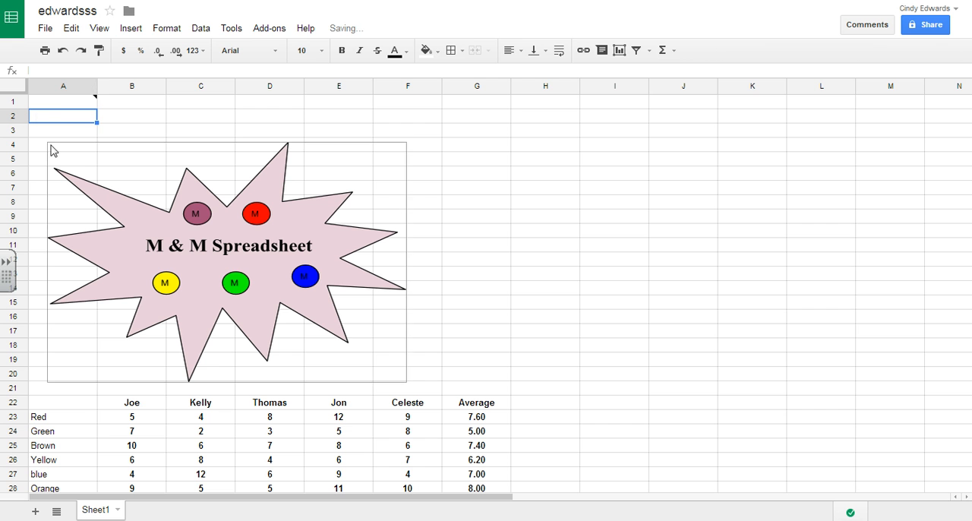
mouse_move(83, 104)
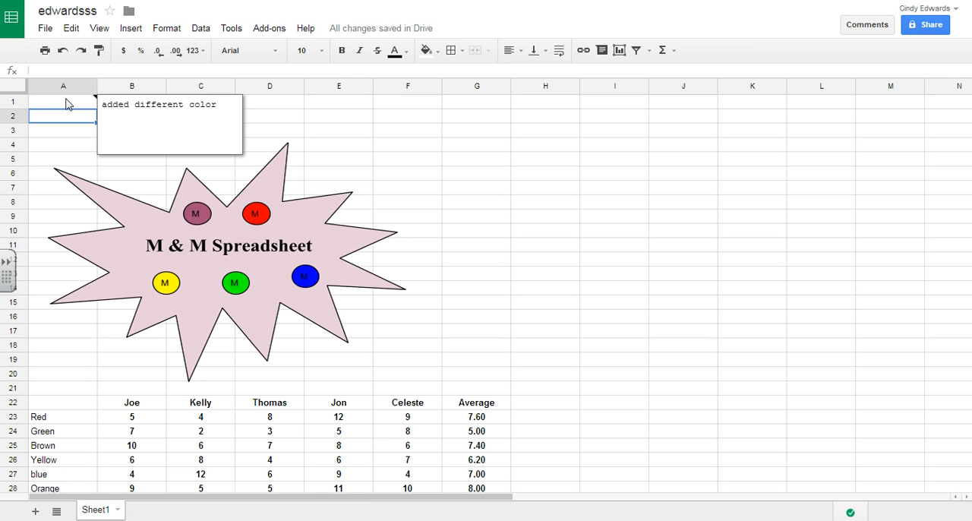
Share the spreadsheet as public on the web with view-only access, select its share link, and close the sharing settings
left_click(933, 27)
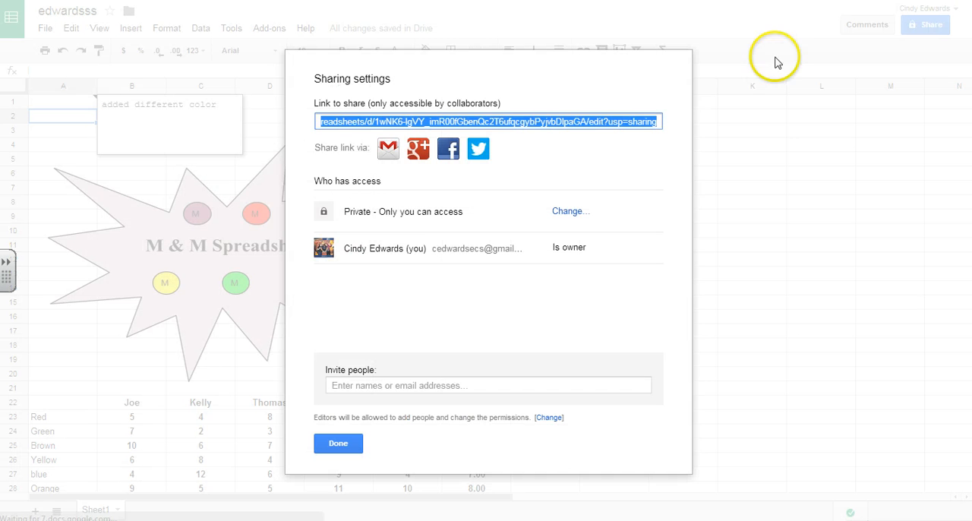
left_click(571, 213)
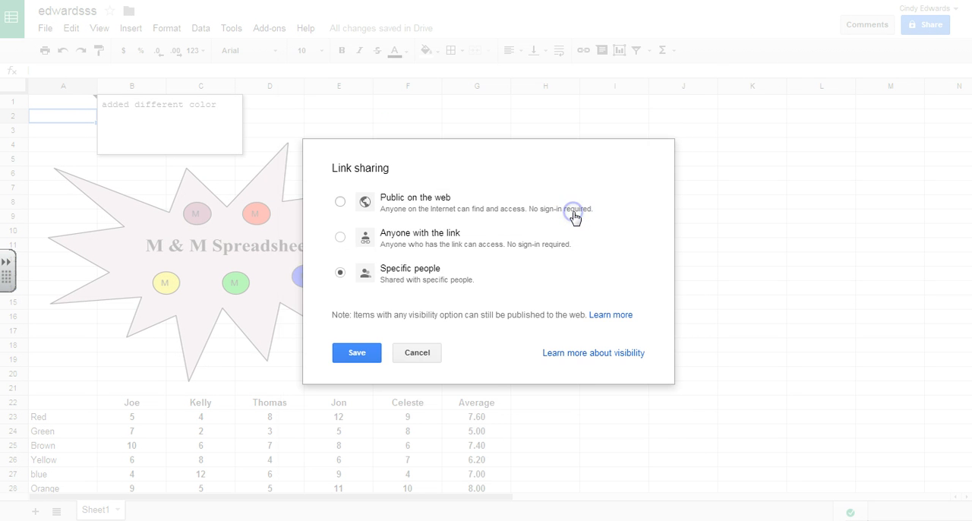
left_click(341, 202)
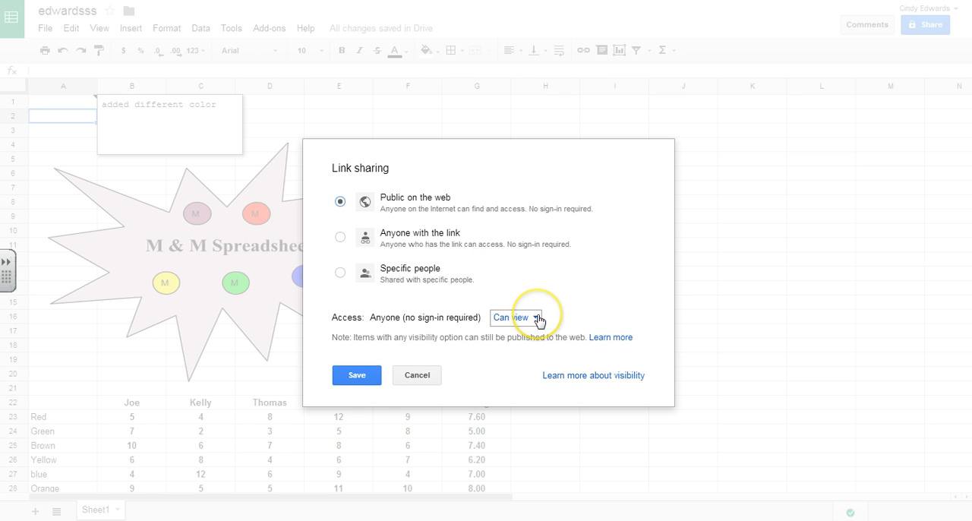
left_click(357, 375)
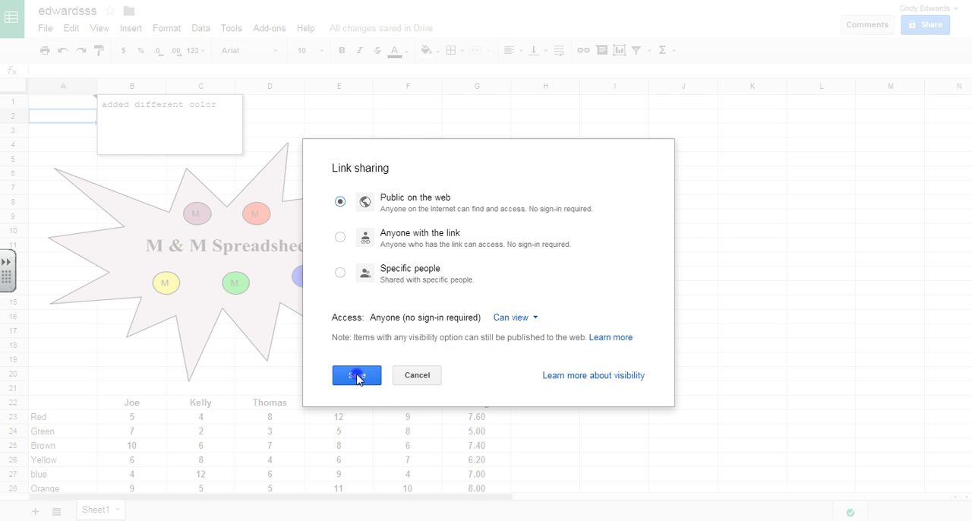
left_click(521, 121)
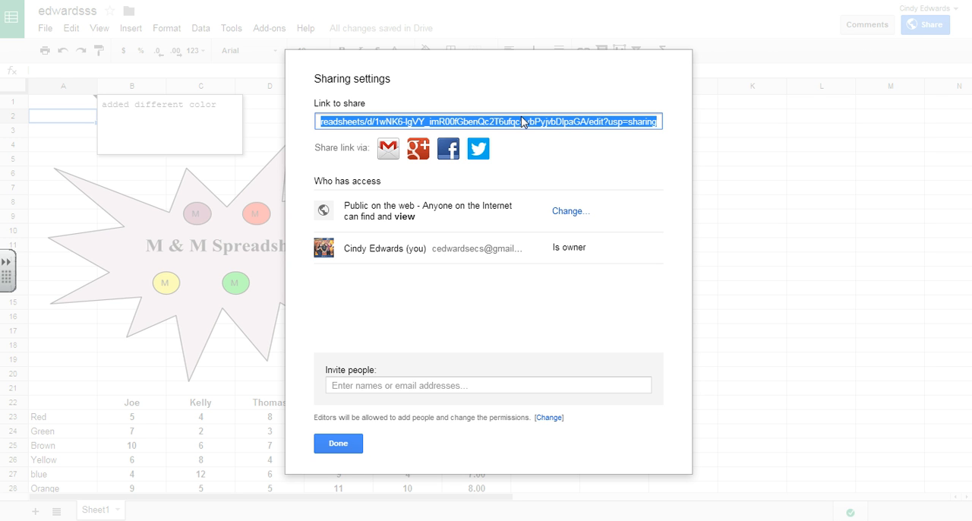
left_click(337, 443)
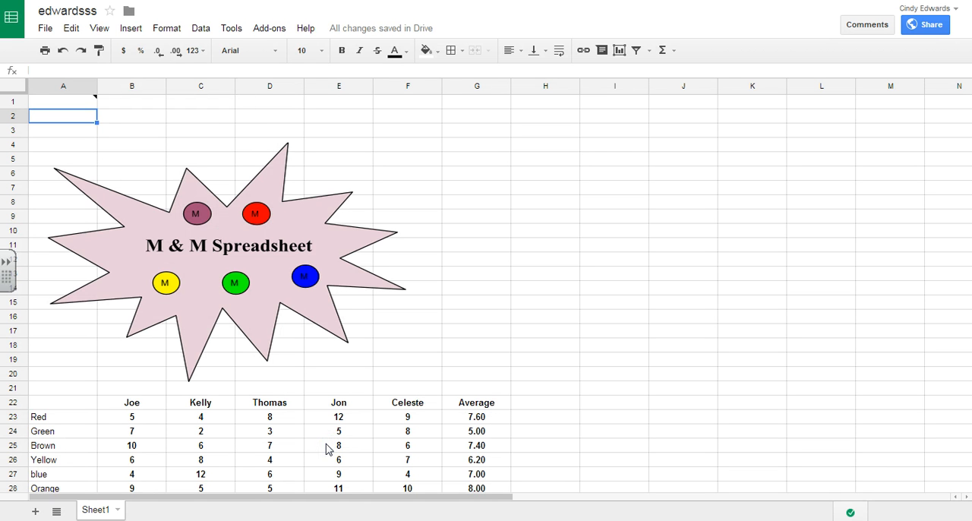